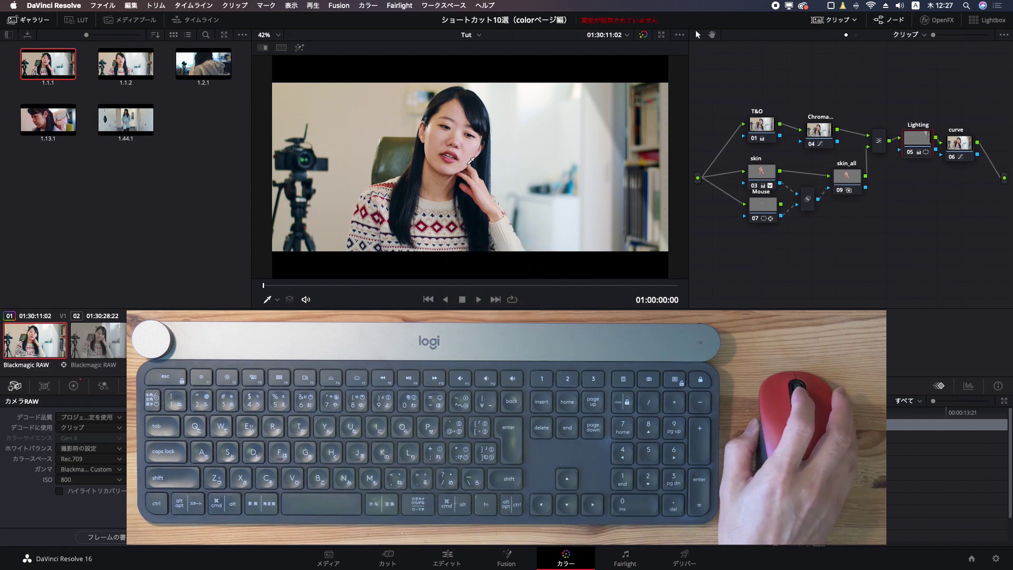
Zoom into the interview shot, pan across her face, and fit the frame back with Shift+Z
scroll(452, 170, "up", 8)
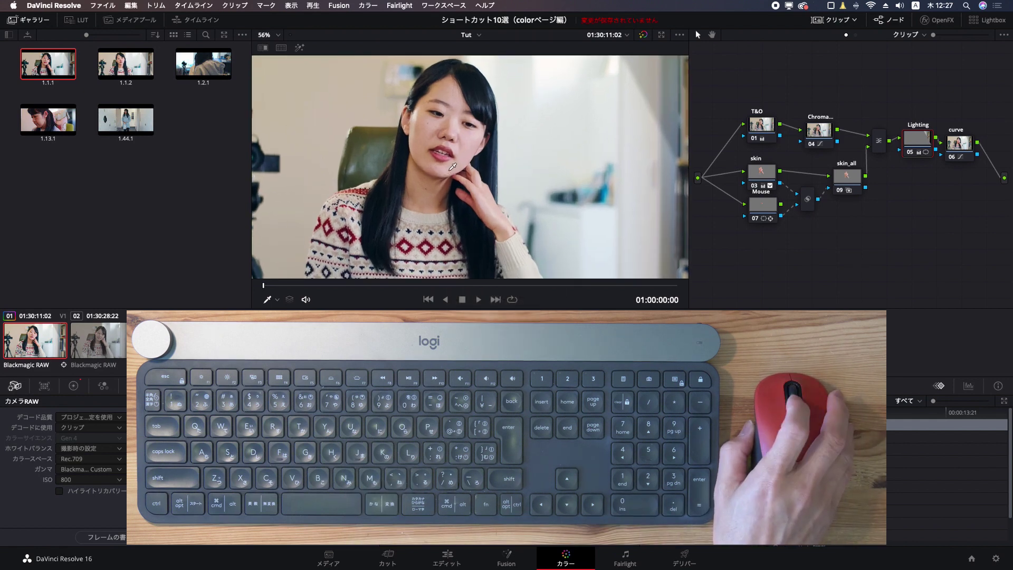
scroll(453, 165, "up", 1)
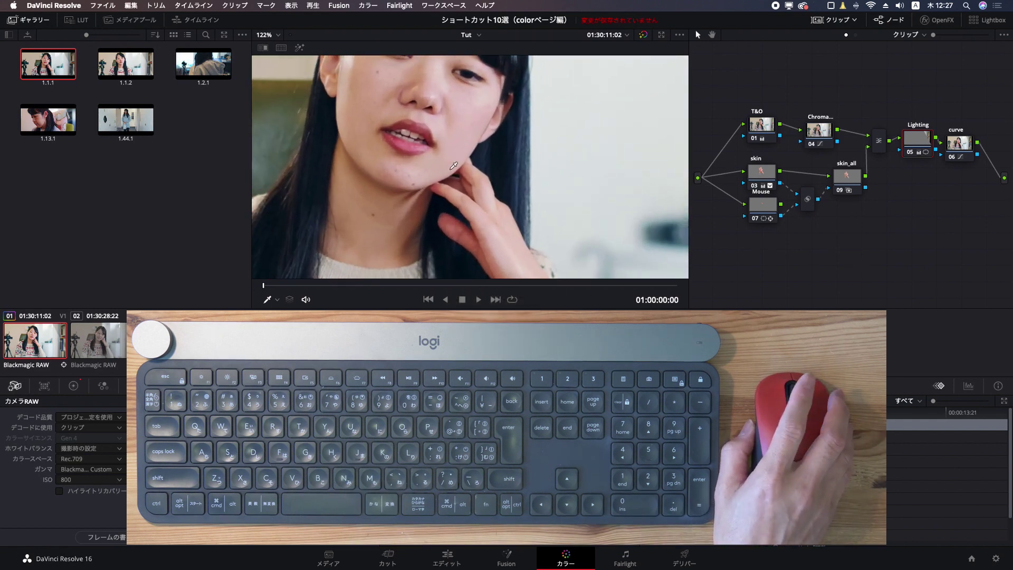
left_click_drag(444, 165, 491, 262)
scroll(450, 171, "up", 2)
scroll(487, 125, "down", 1)
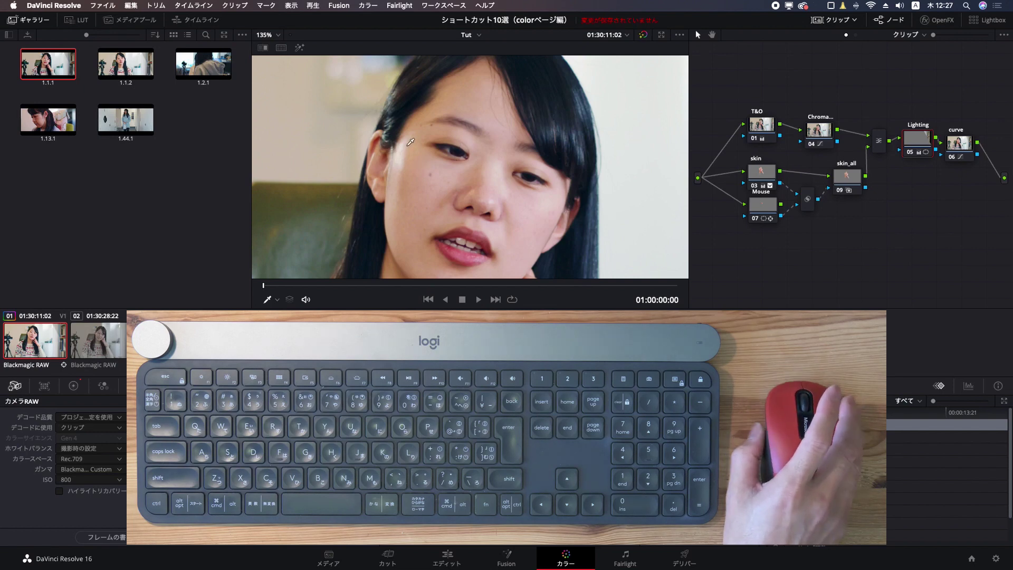
key("shift+z")
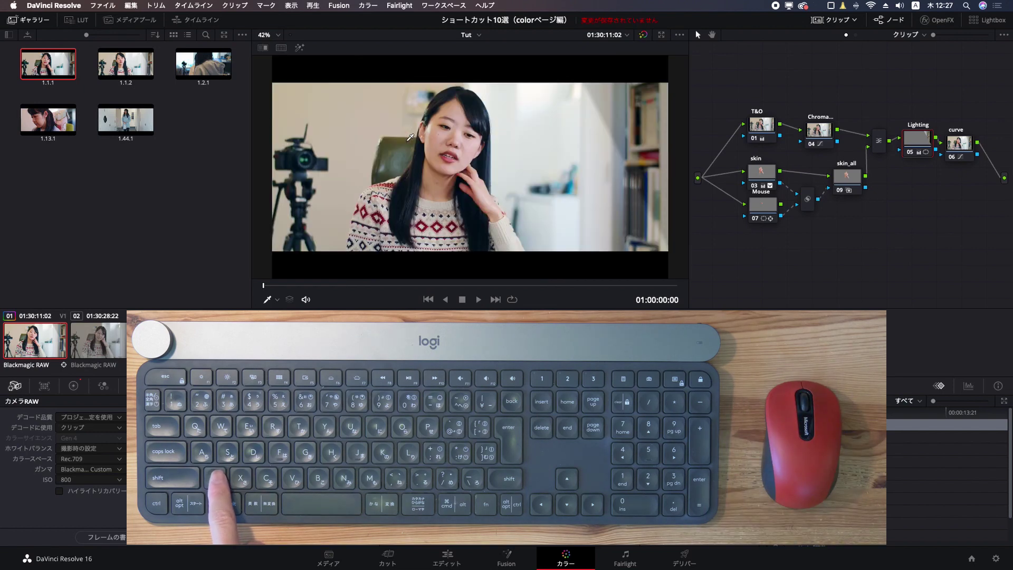
scroll(443, 148, "up", 6)
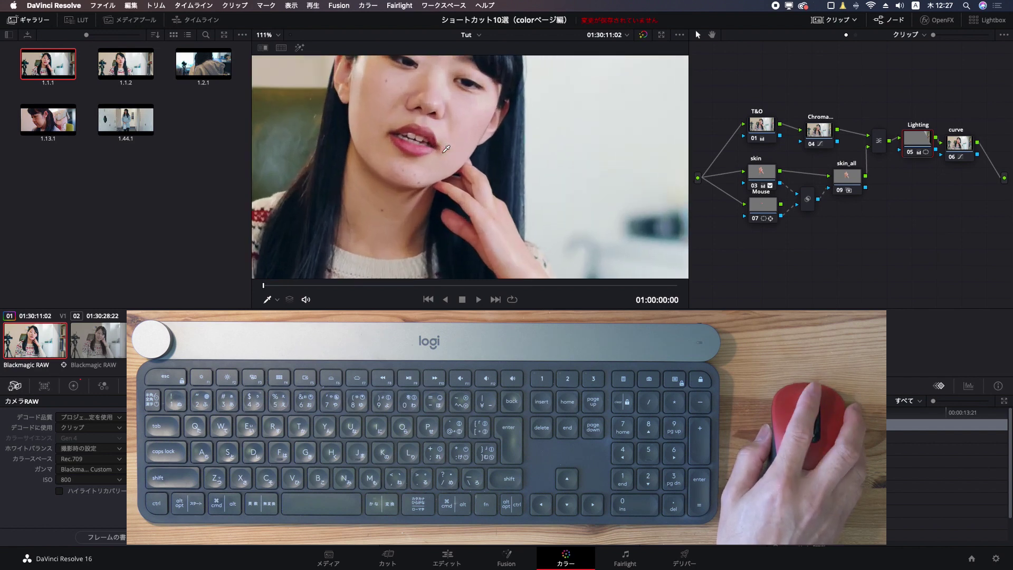
key("shift+z")
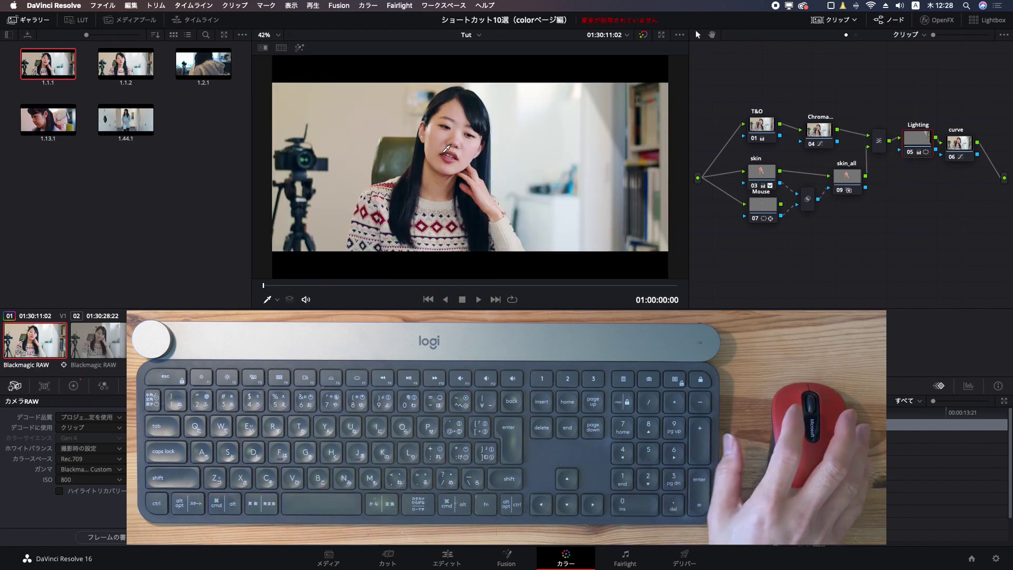
scroll(479, 172, "up", 3)
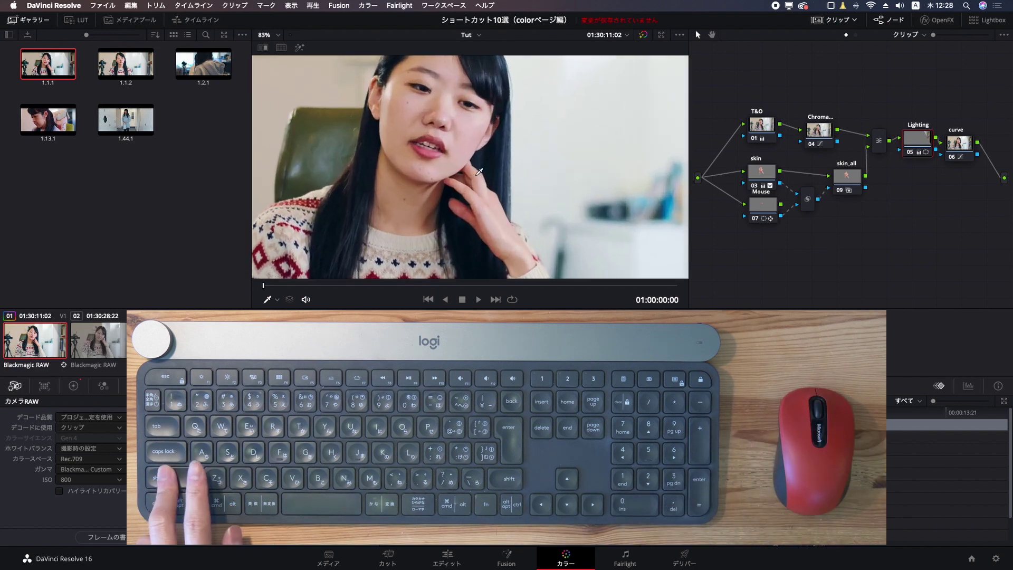
key("shift+z")
scroll(479, 171, "up", 4)
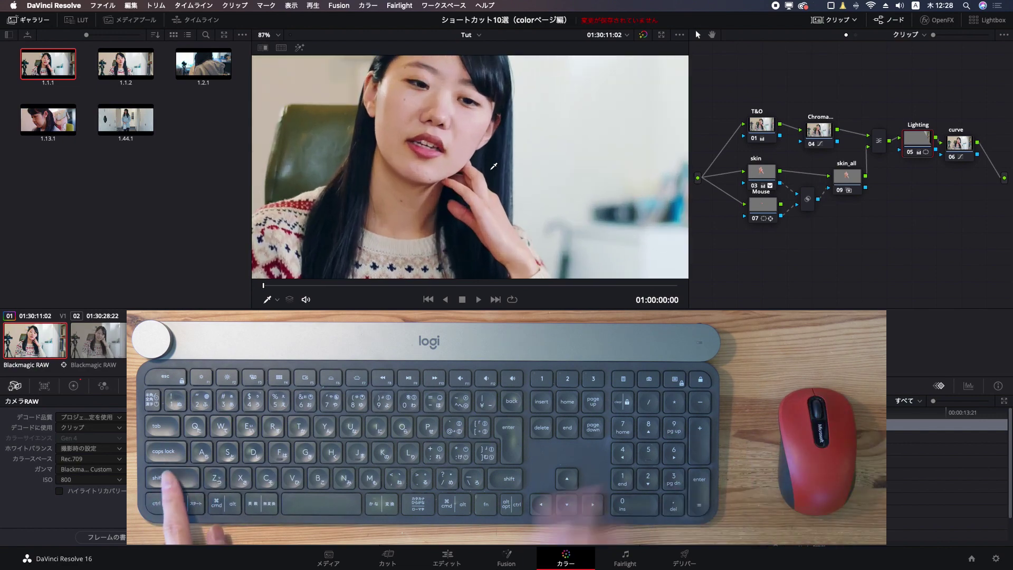
key("shift+z")
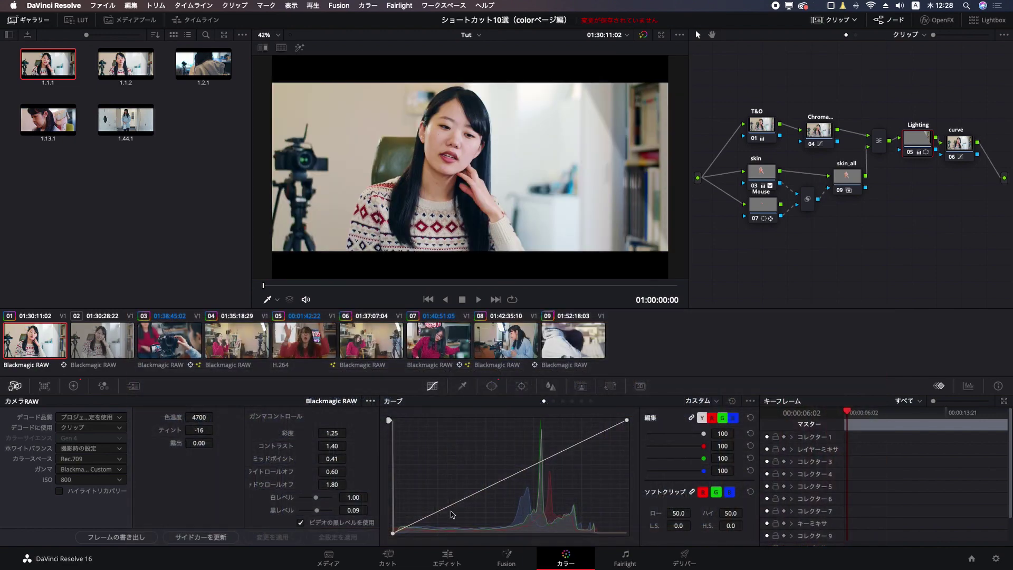
On the Edit page, zoom the timeline viewer and fit it back to frame
left_click(447, 554)
scroll(824, 189, "up", 4)
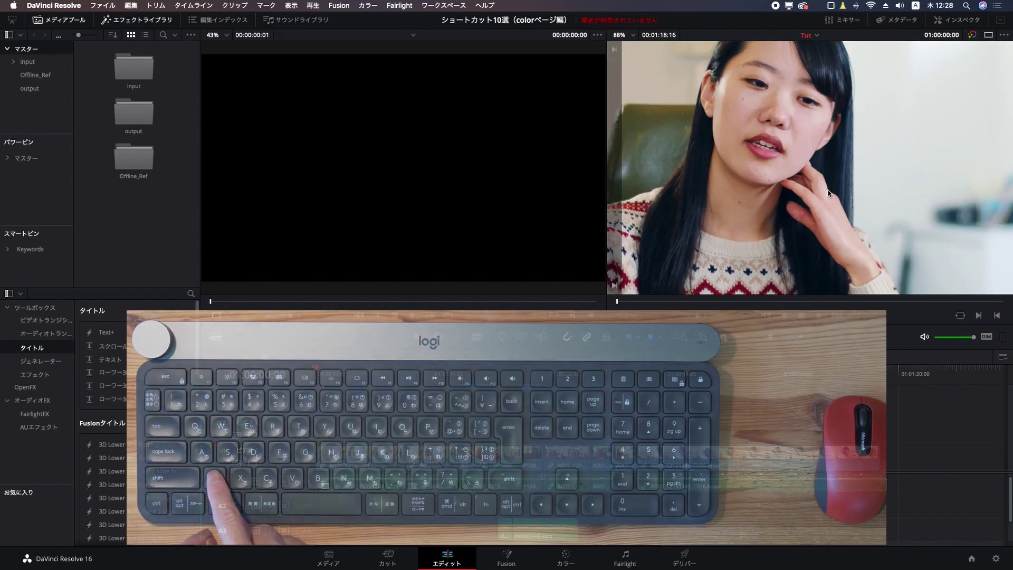
key("shift+z")
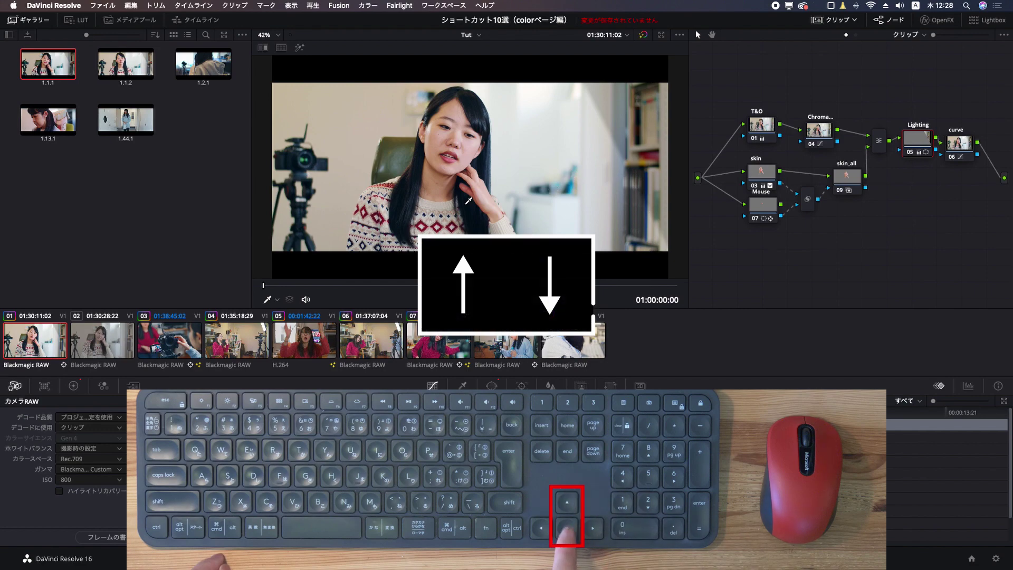
Step through the clips with the arrow keys, view clip 09, then return to clip 01
key("Down")
key("Down")
key("Down")
key("Down")
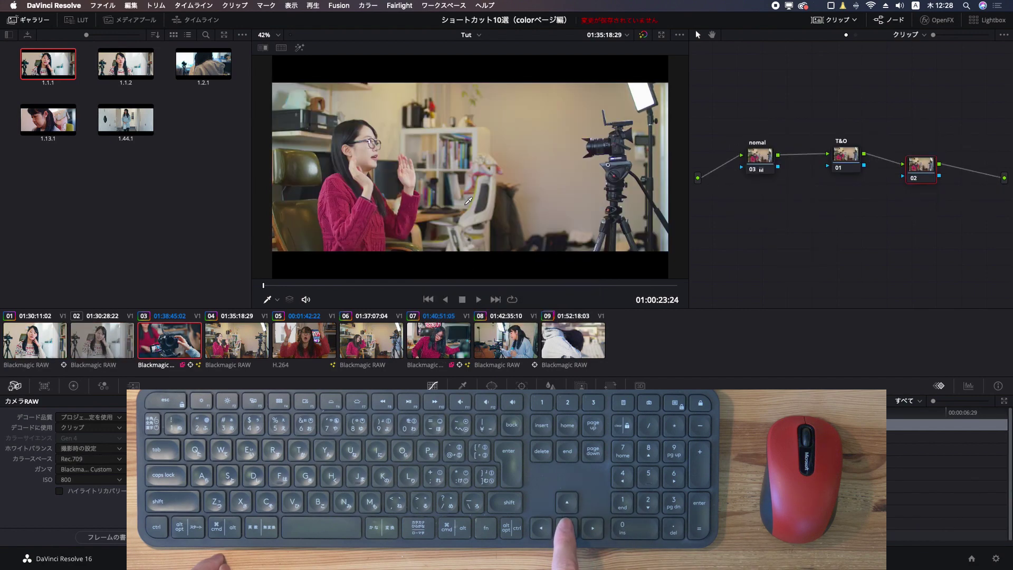
key("Up")
key("Up")
key("Up")
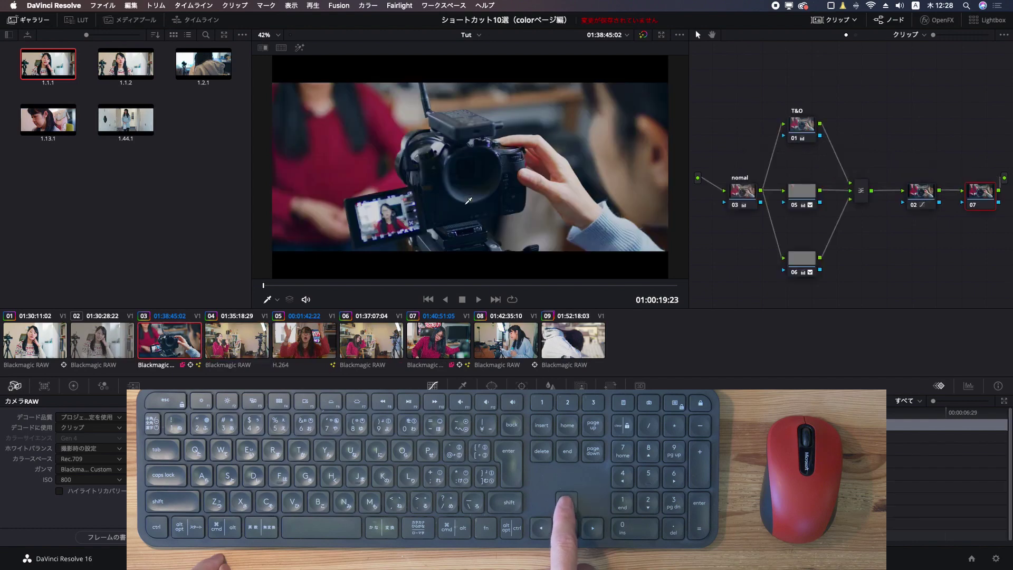
key("Down")
key("Down")
key("Down")
key("Down")
key("Down")
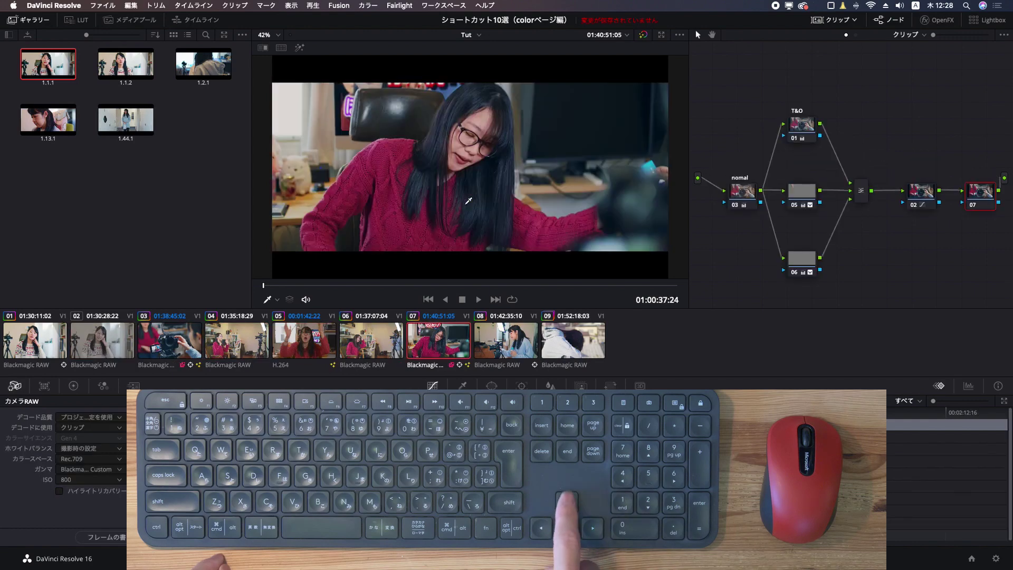
key("Up")
key("Up")
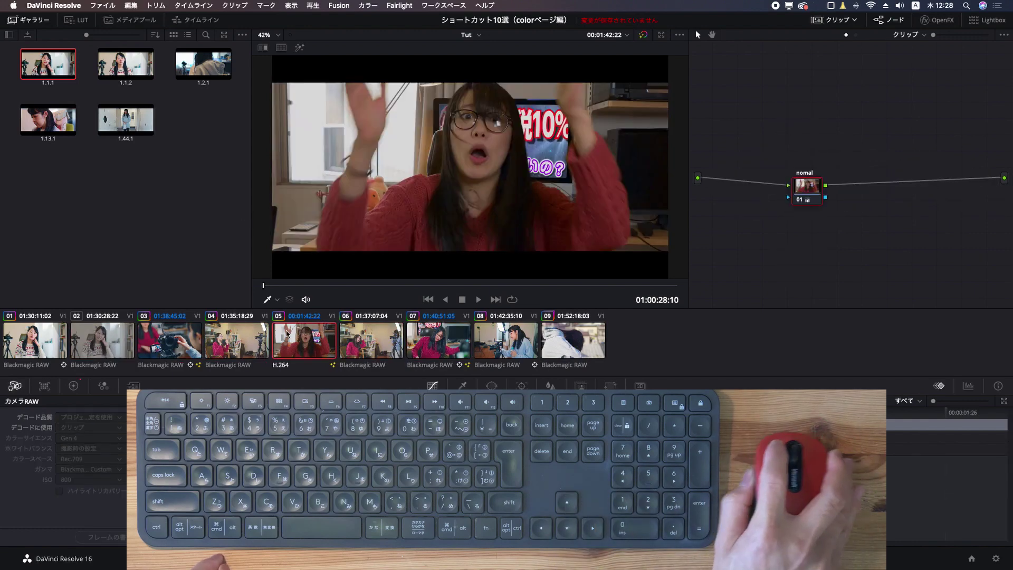
left_click(116, 338)
left_click(579, 345)
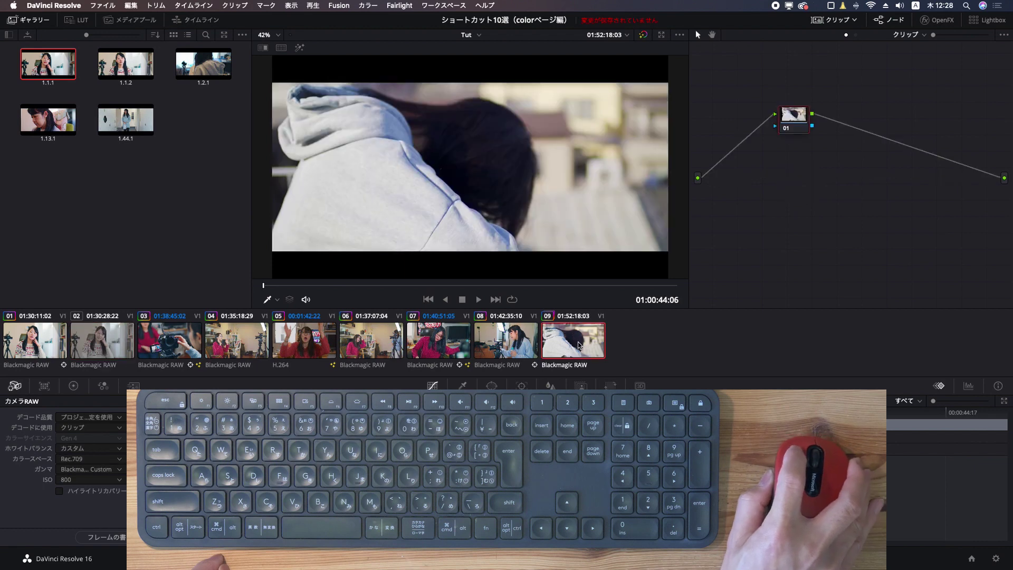
left_click(51, 339)
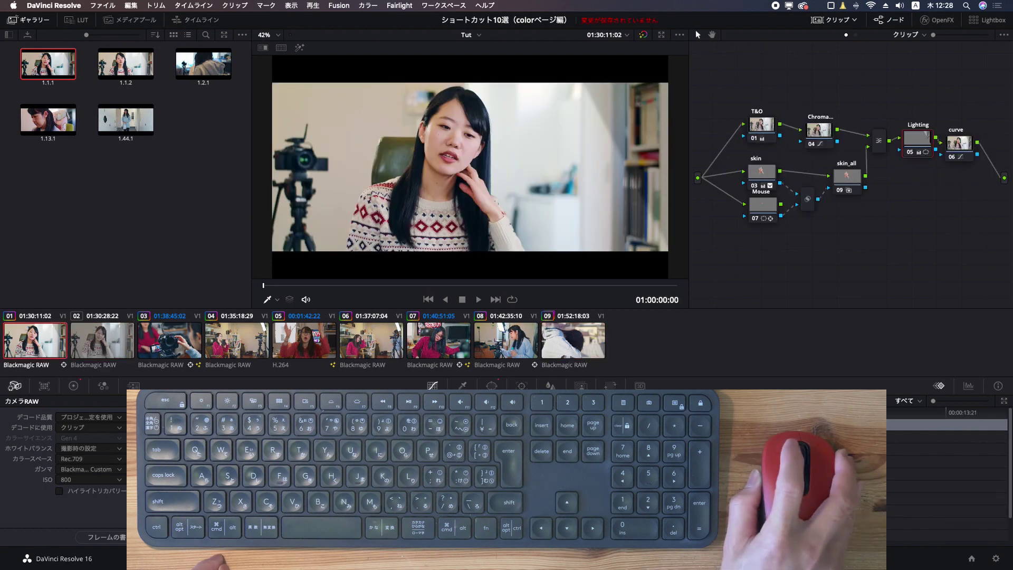
Jump between edit points on the Edit page, then return to Color on clip 01
key("shift+4")
key("Down")
key("Down")
key("Down")
key("Down")
key("Down")
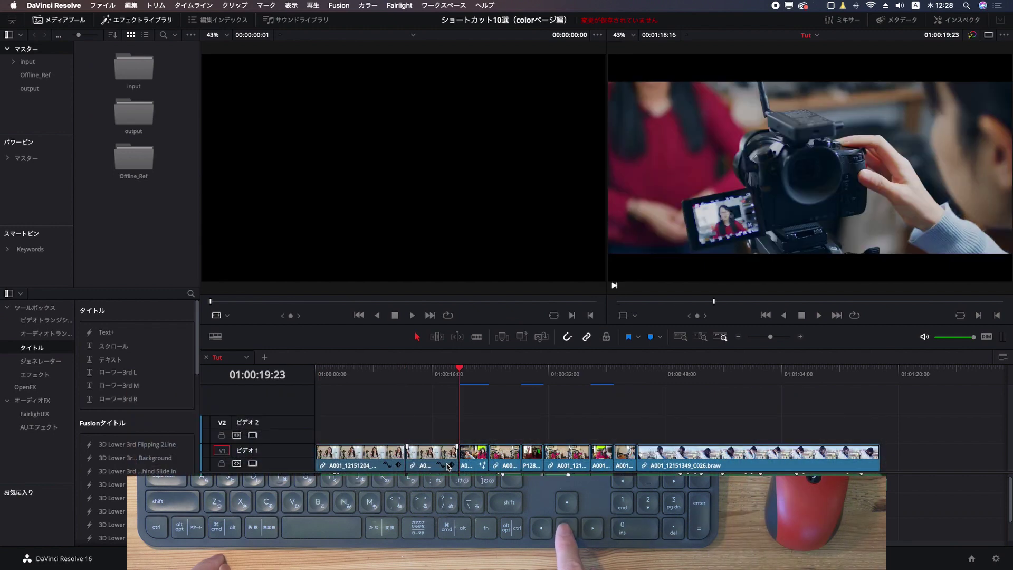
key("Down")
key("Down")
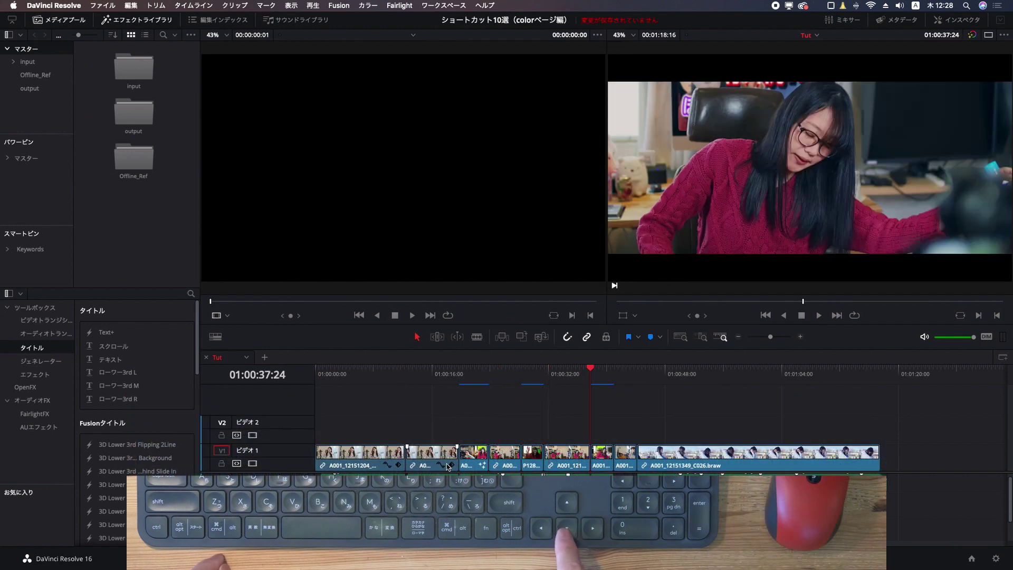
key("Up")
key("Up")
key("Up")
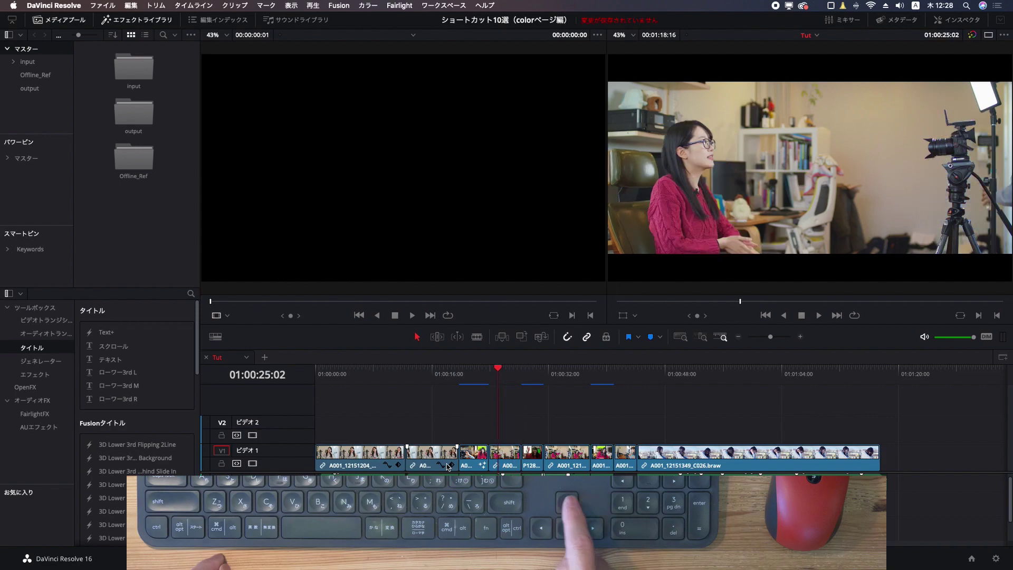
left_click(554, 558)
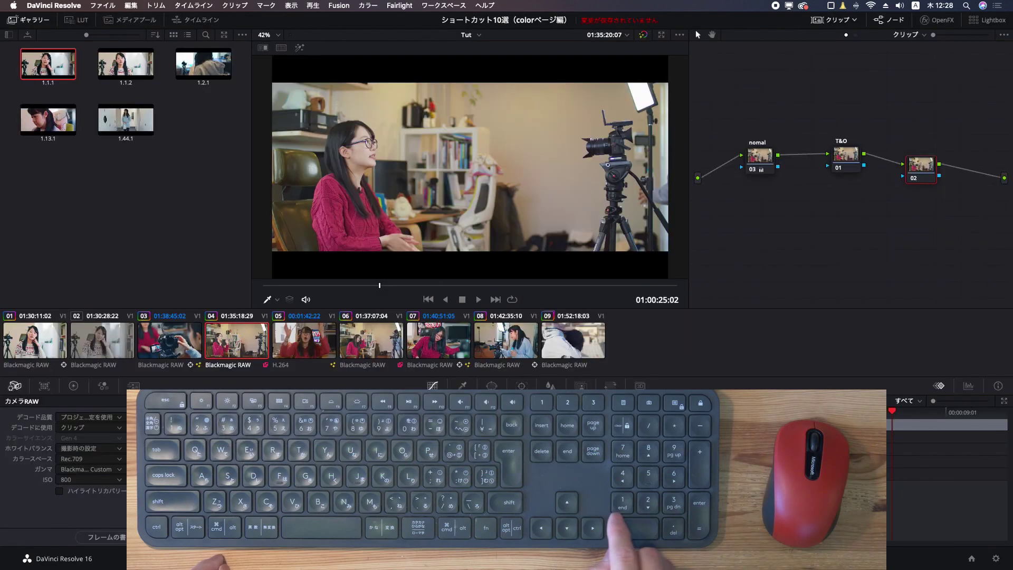
key("Down")
key("Down")
key("Down")
key("Up")
key("Up")
key("Up")
key("Up")
key("Up")
key("Up")
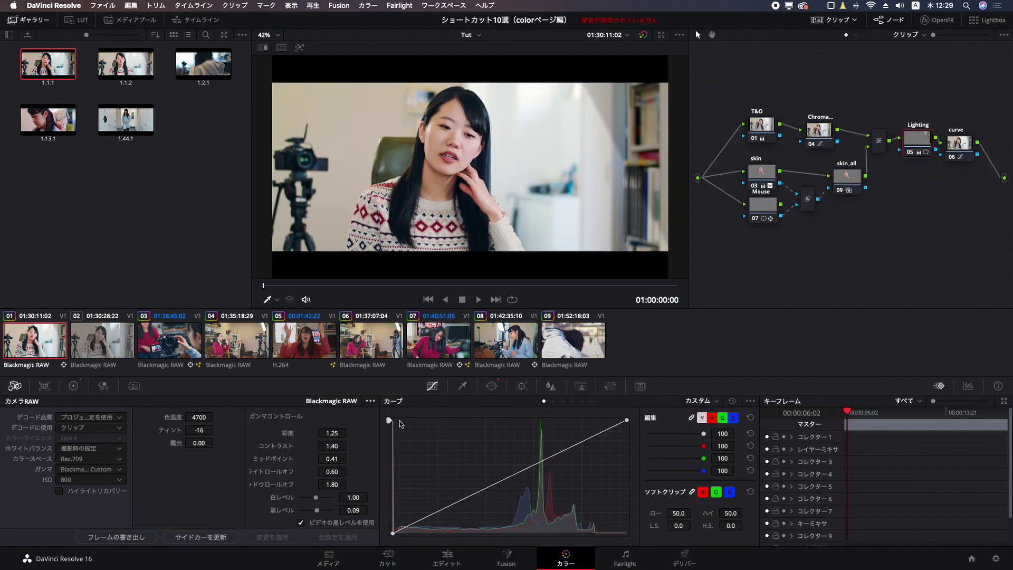
On clip 02, add serial nodes with Alt+S, undo, then add layer and outside nodes
key("Down")
left_click_drag(739, 179, 739, 182)
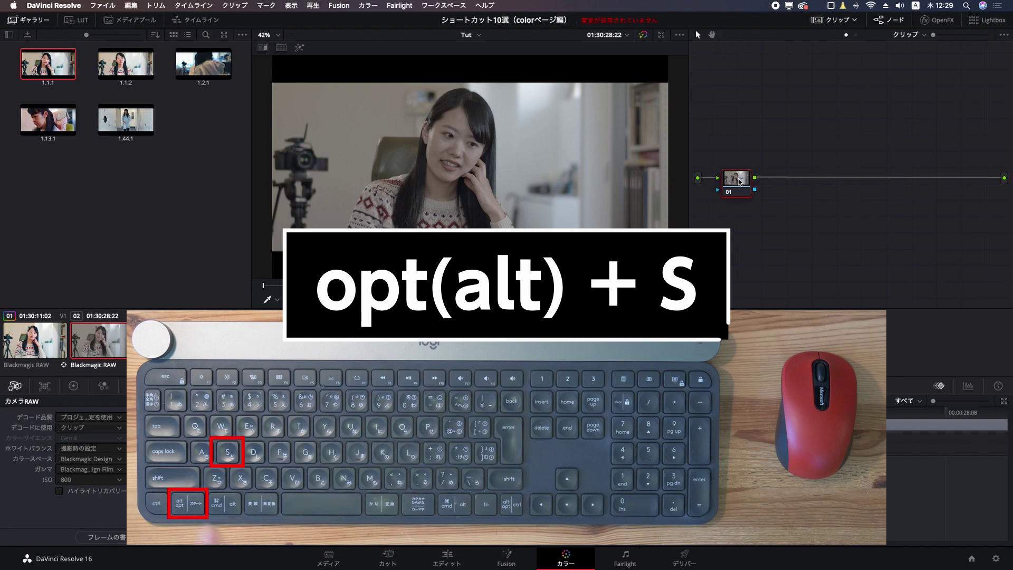
key("alt+s")
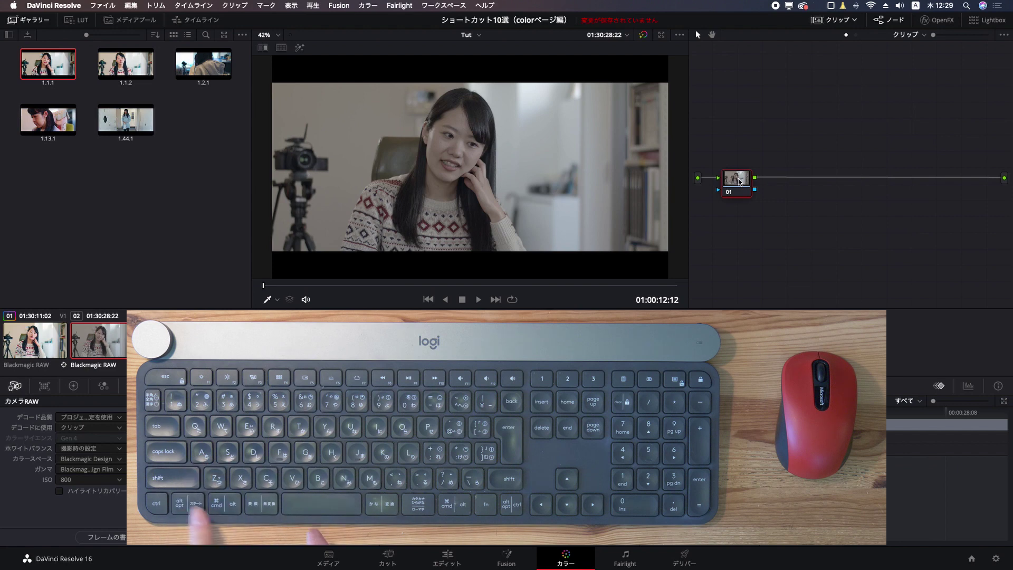
key("alt+s")
key("alt+s")
key("alt+s")
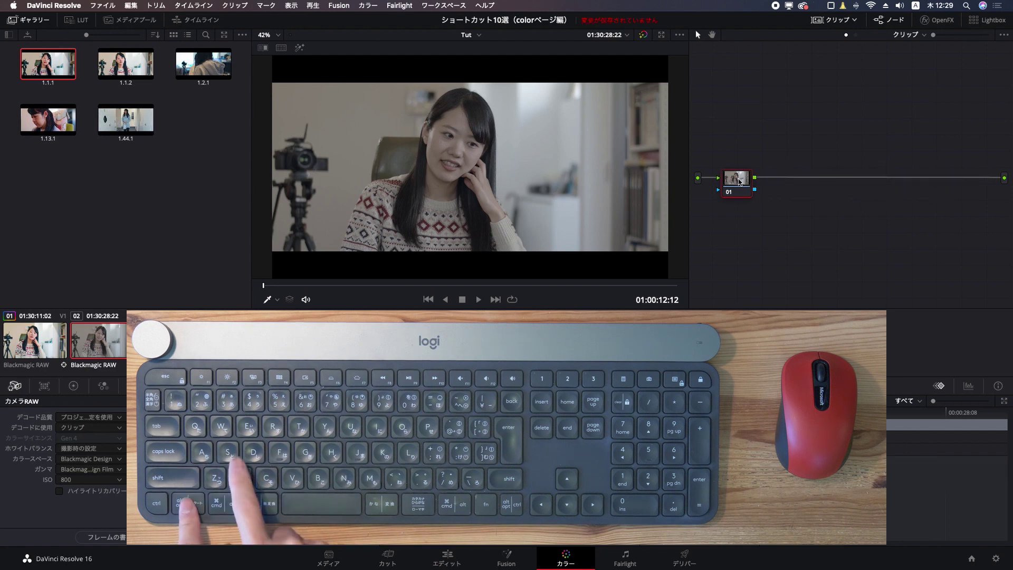
key("alt+s")
key("alt+s")
key("alt+s")
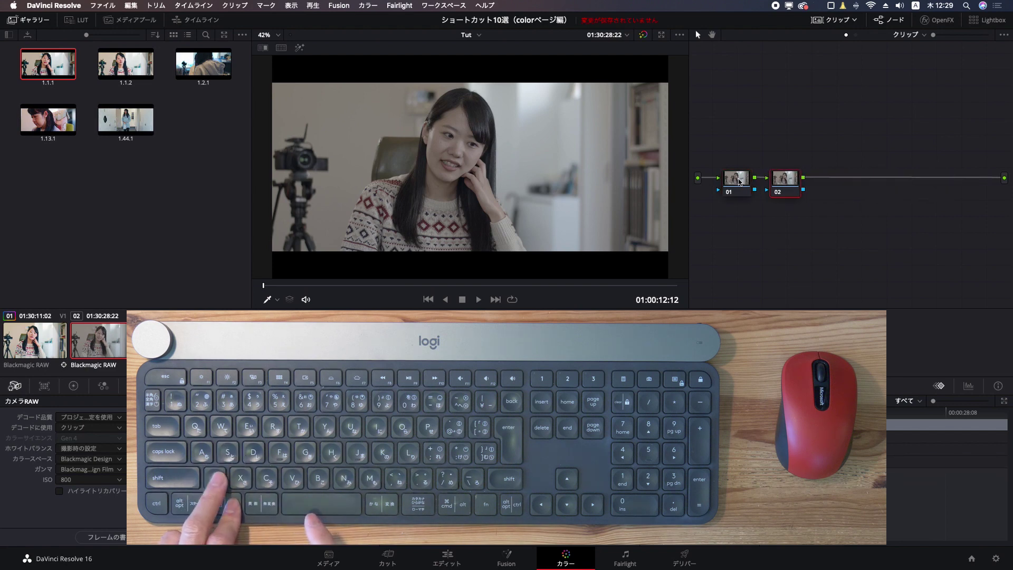
key("super+z")
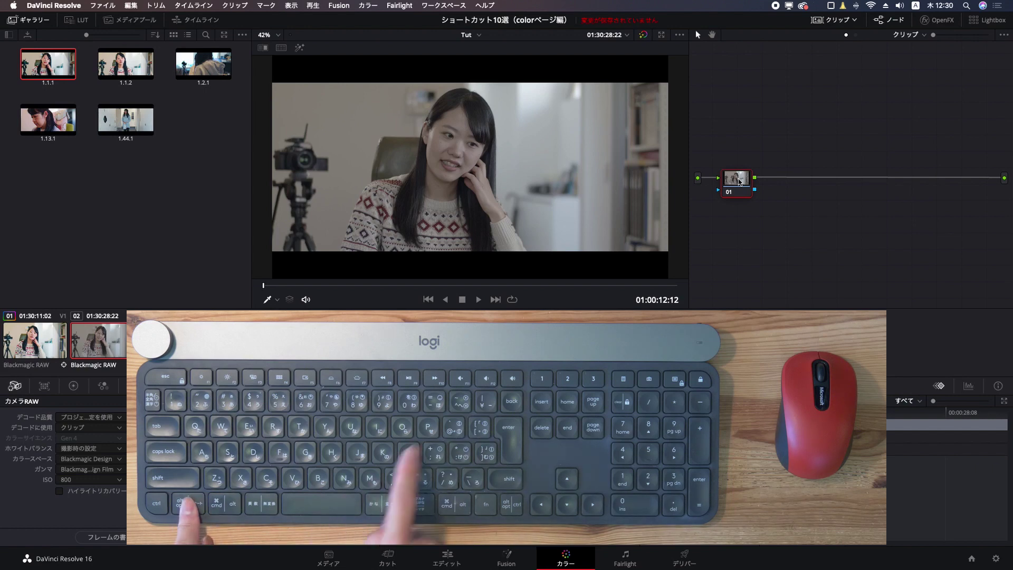
key("alt+l")
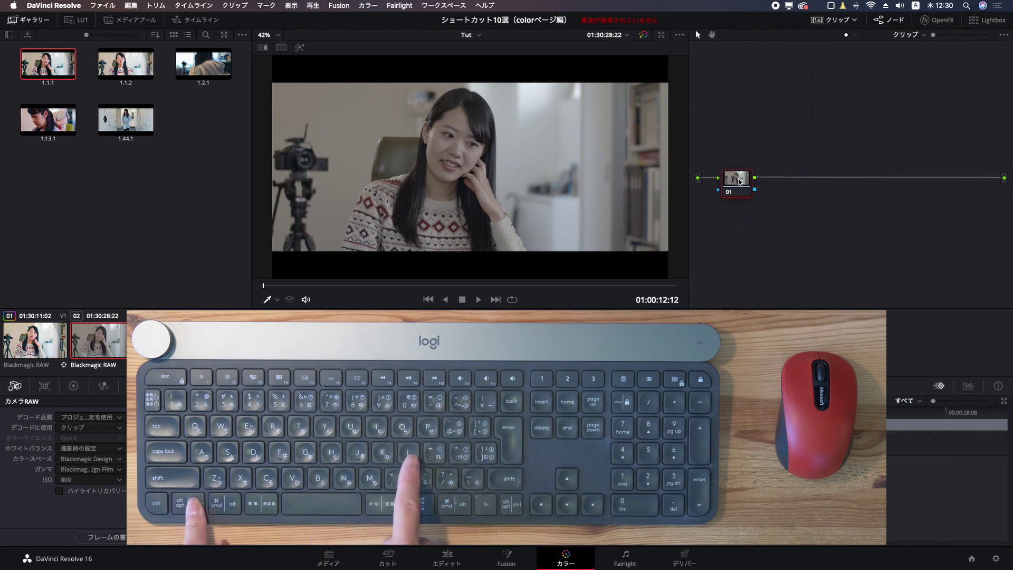
key("alt+l")
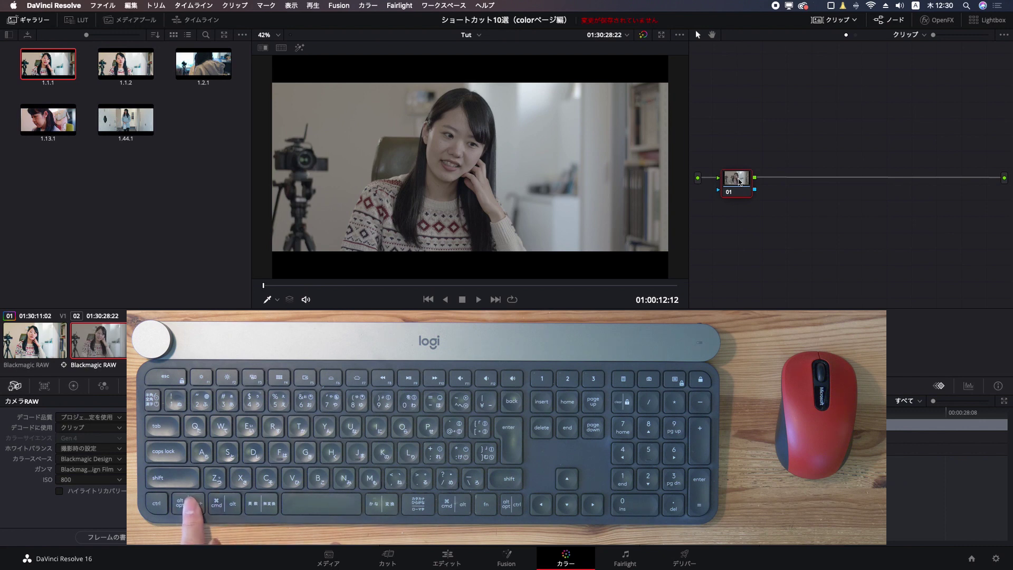
key("alt+o")
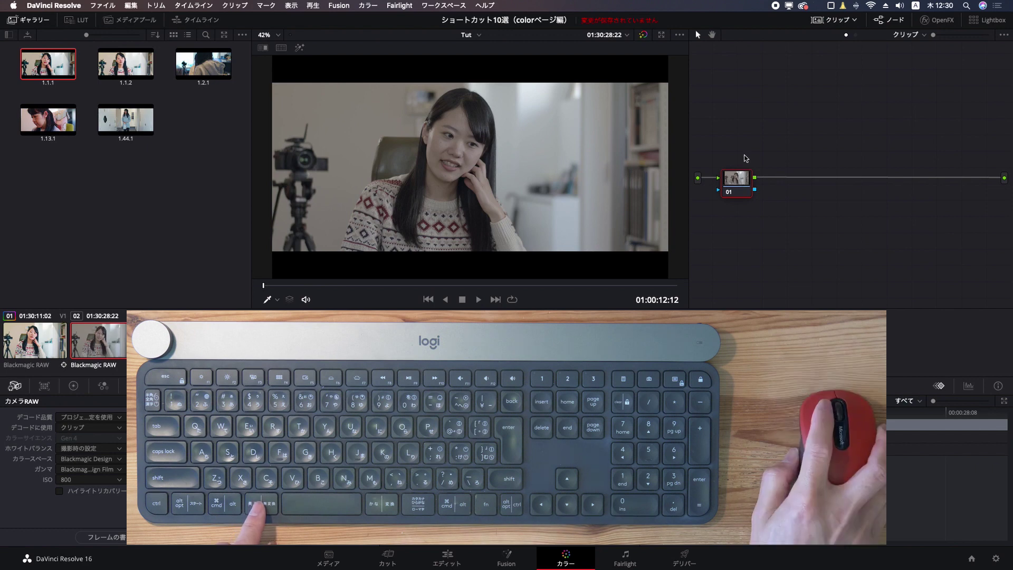
Review the node shortcuts listed under Color > Node without choosing one
left_click(368, 6)
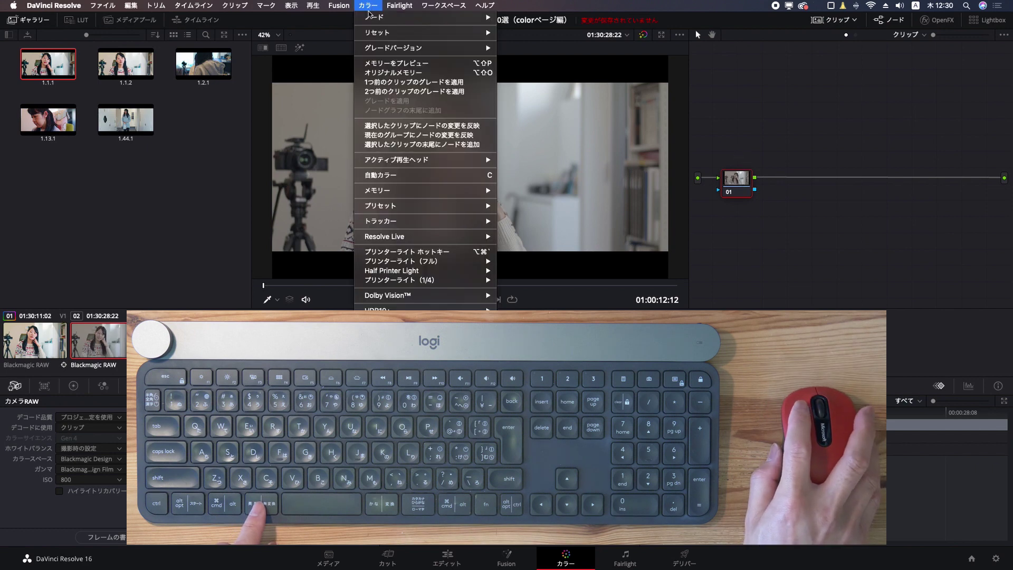
mouse_move(369, 17)
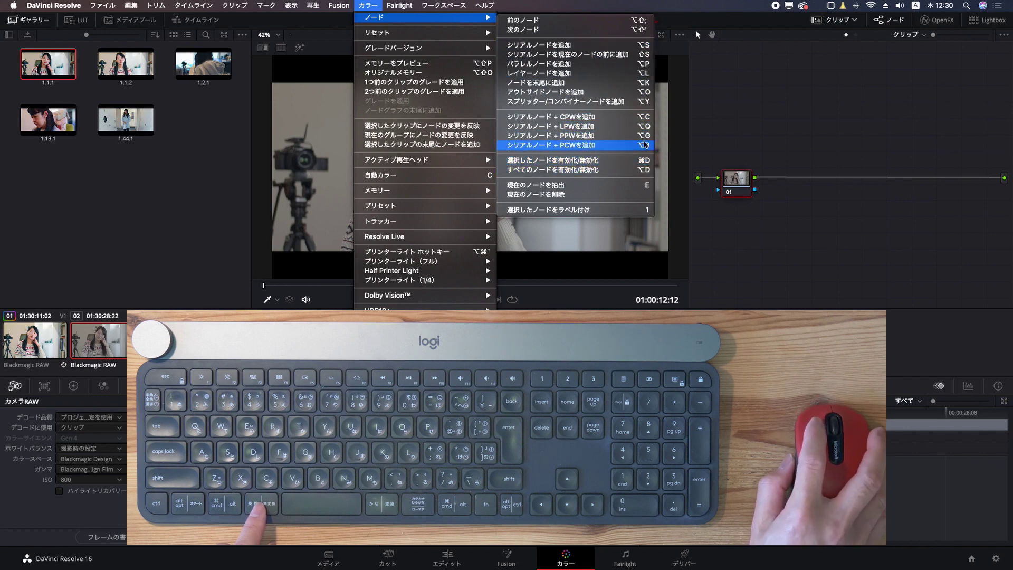
left_click(745, 221)
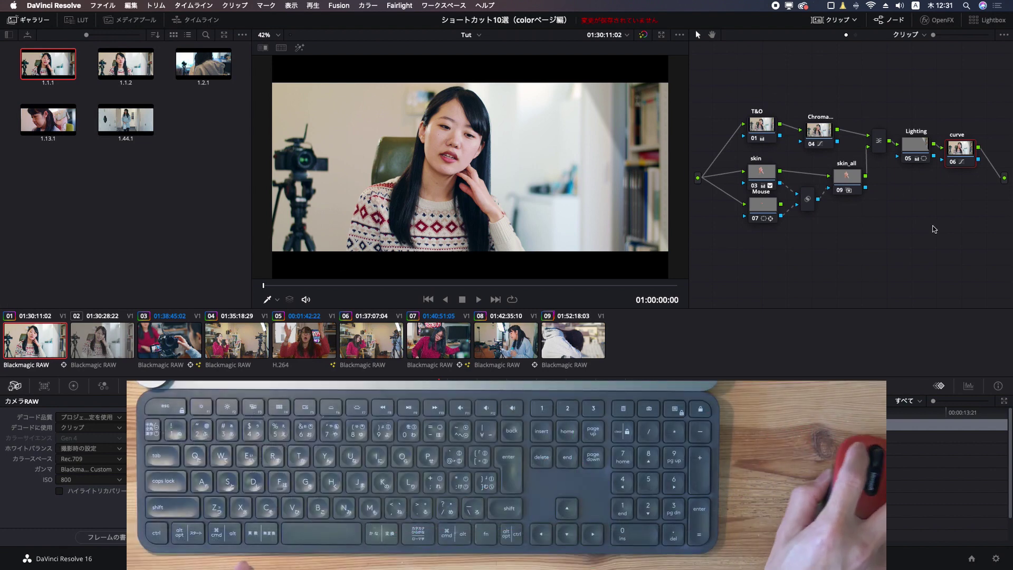
Compare clips 01 and 02, then paste clip 01's T&O, skin, Lighting and curve grade onto clip 02
left_click(93, 343)
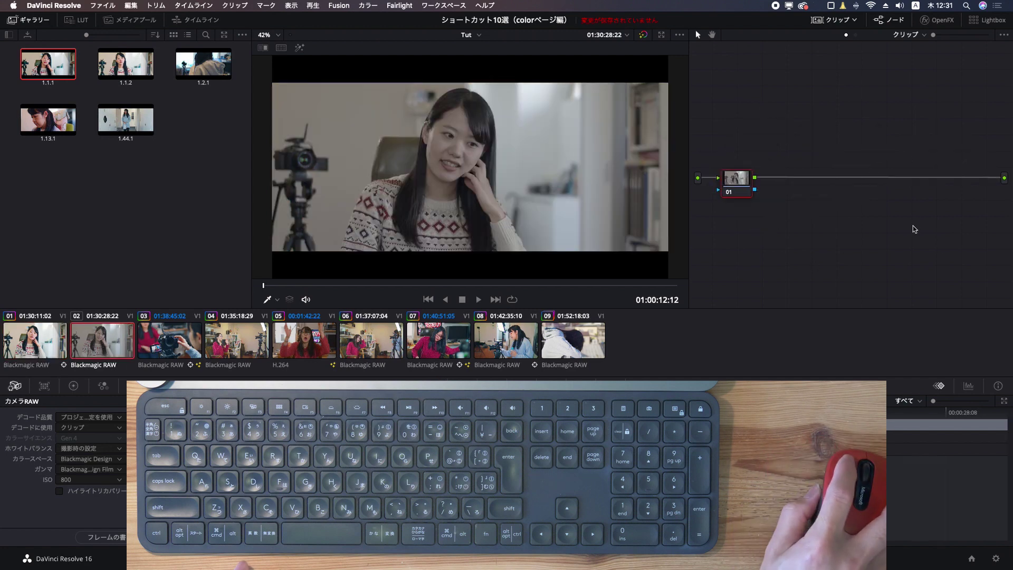
left_click(48, 345)
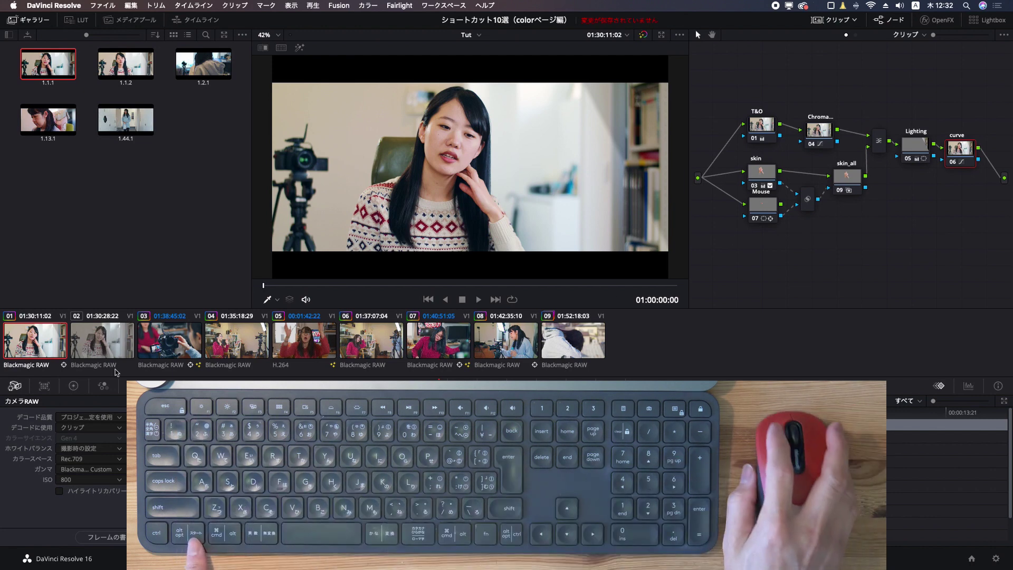
left_click(110, 351)
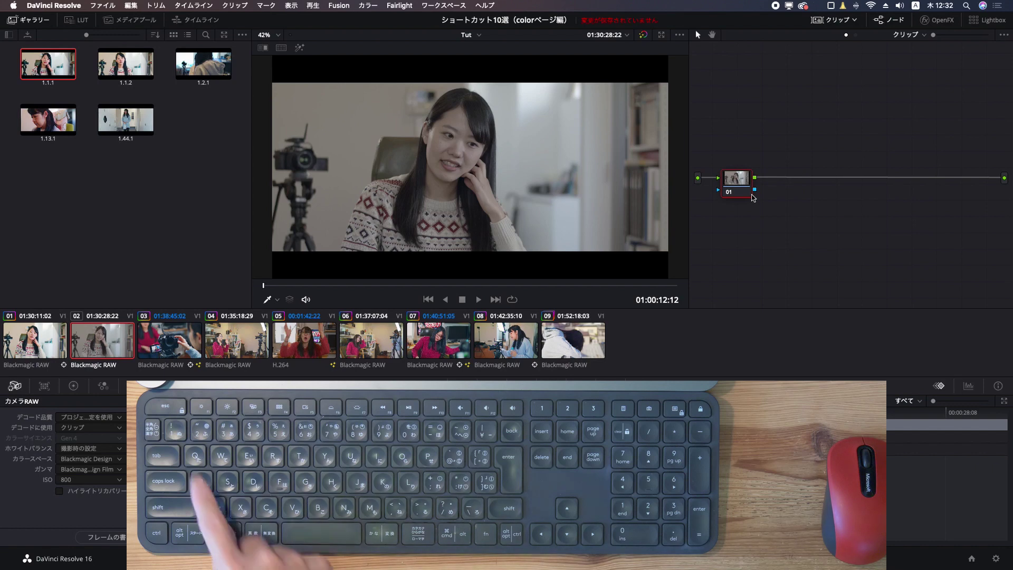
key("super+v")
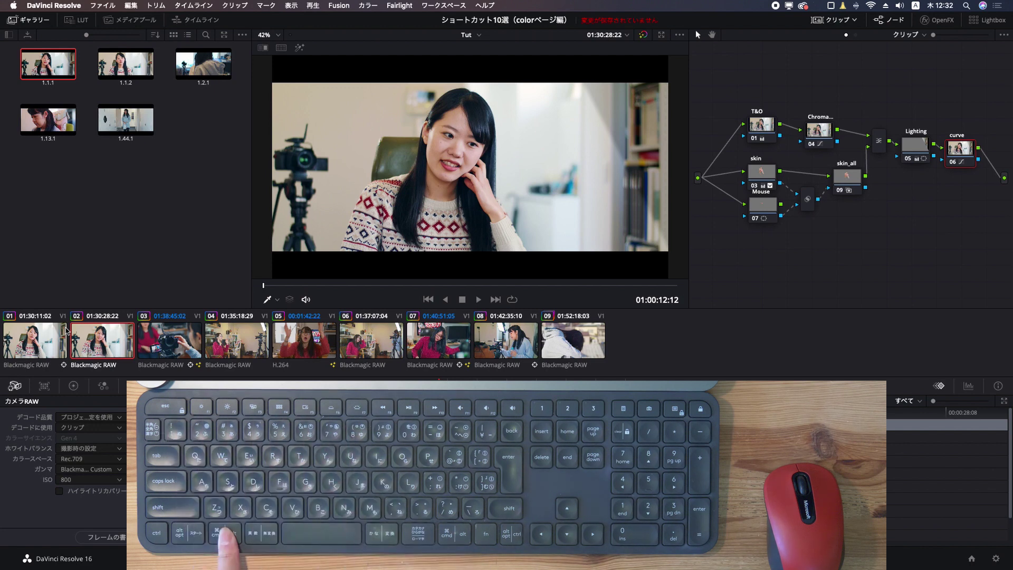
left_click(368, 6)
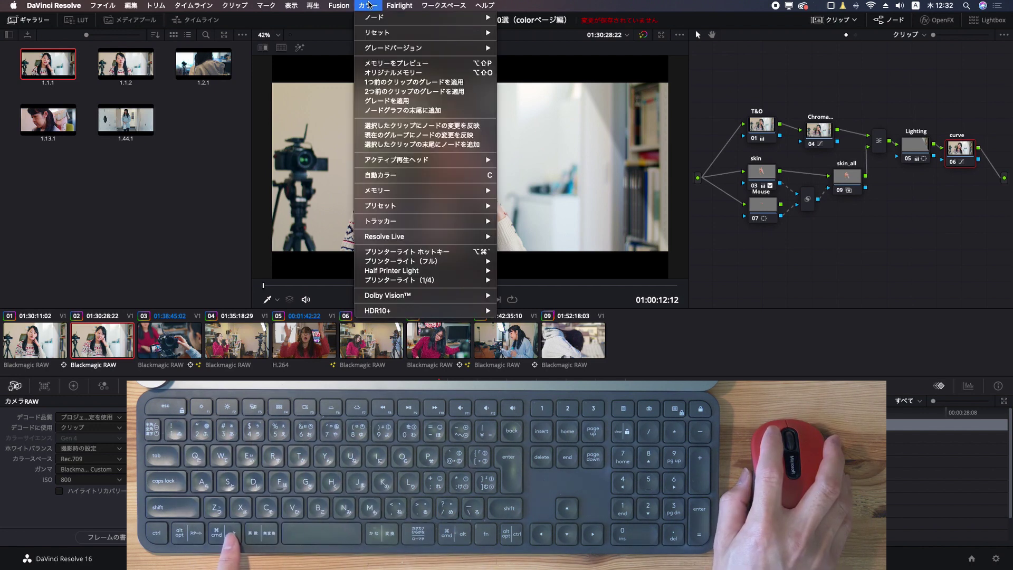
Review the grade memory load and save shortcuts under Color > Memory
mouse_move(474, 191)
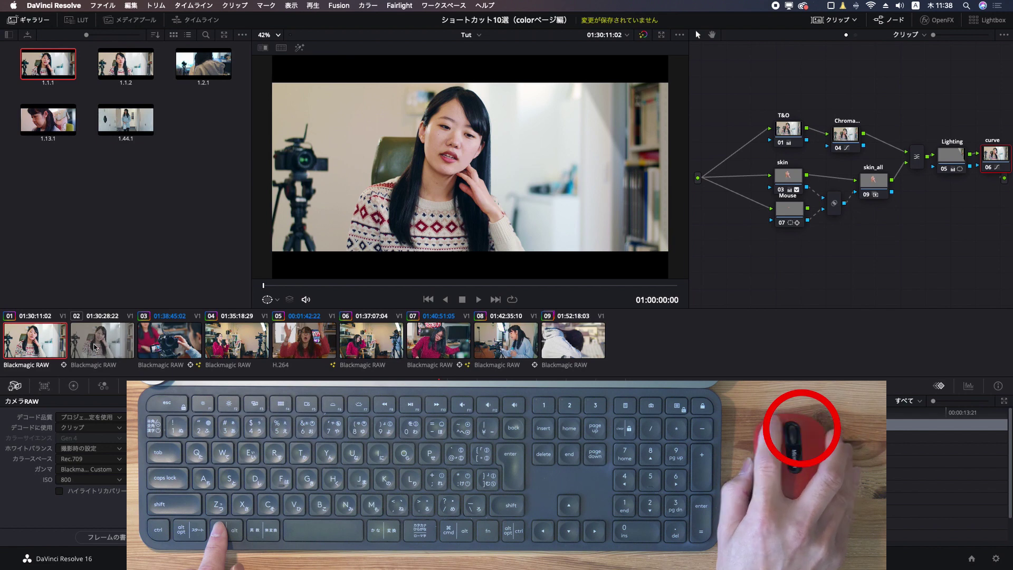
Middle-click clip 01 to copy its grade onto clip 02, compare, then reset with Cmd+Home
left_click(106, 348)
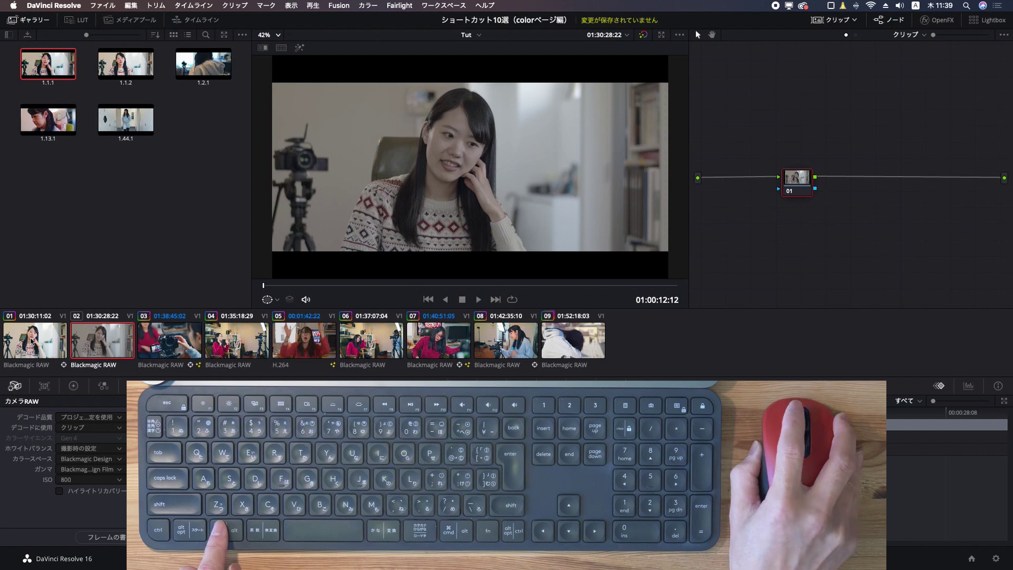
middle_click(32, 347)
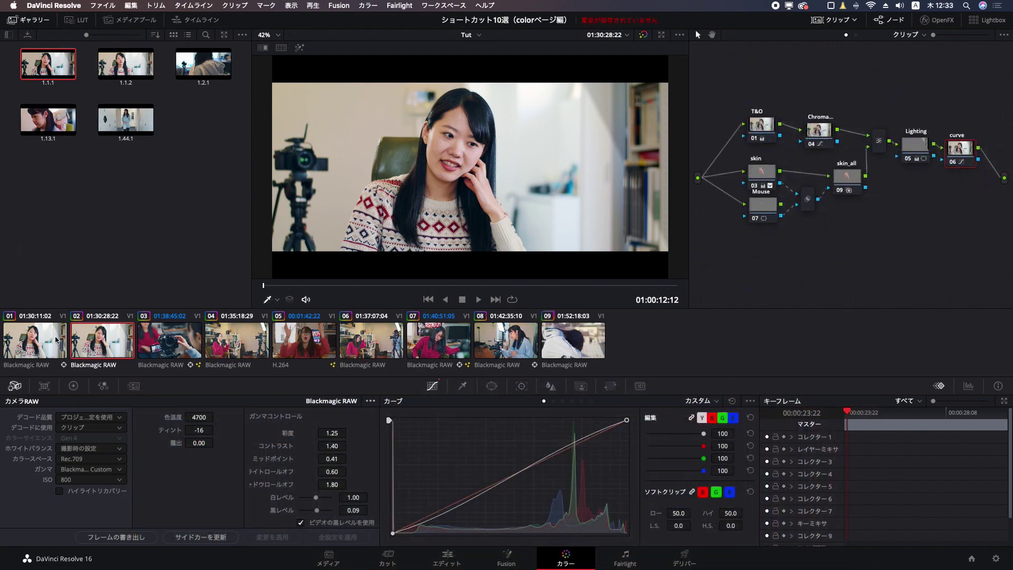
left_click(36, 345)
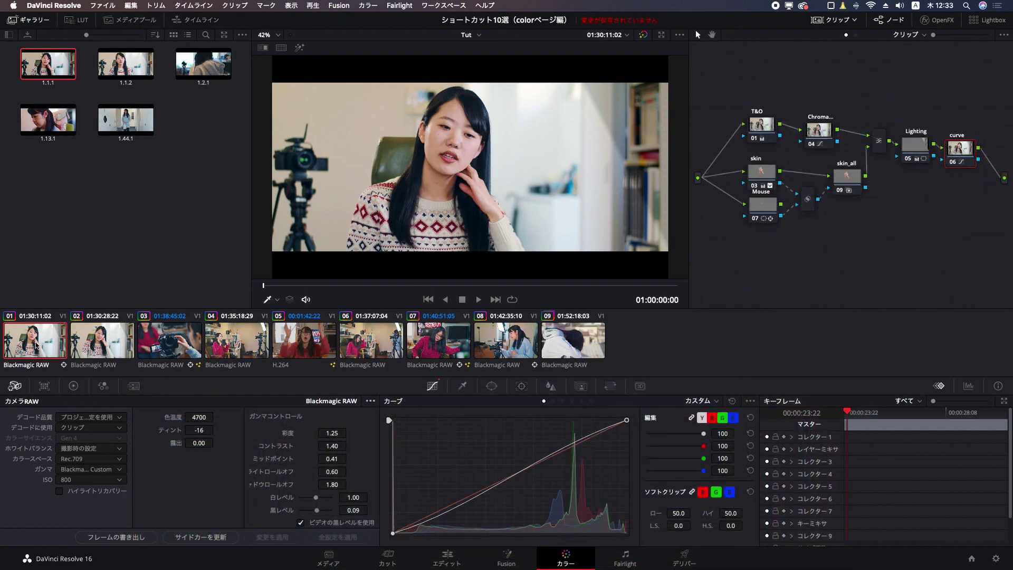
left_click(83, 347)
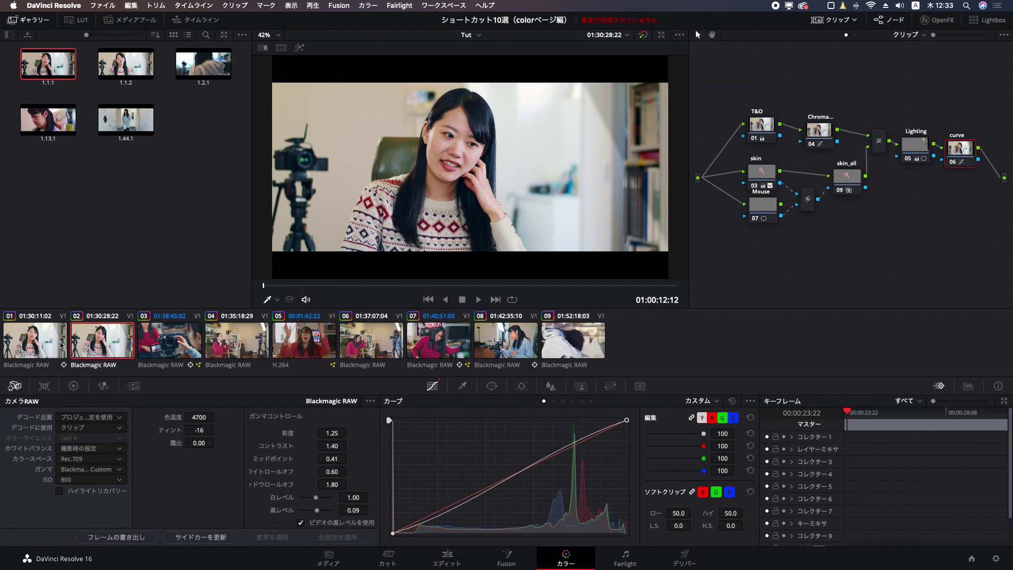
key("super+Home")
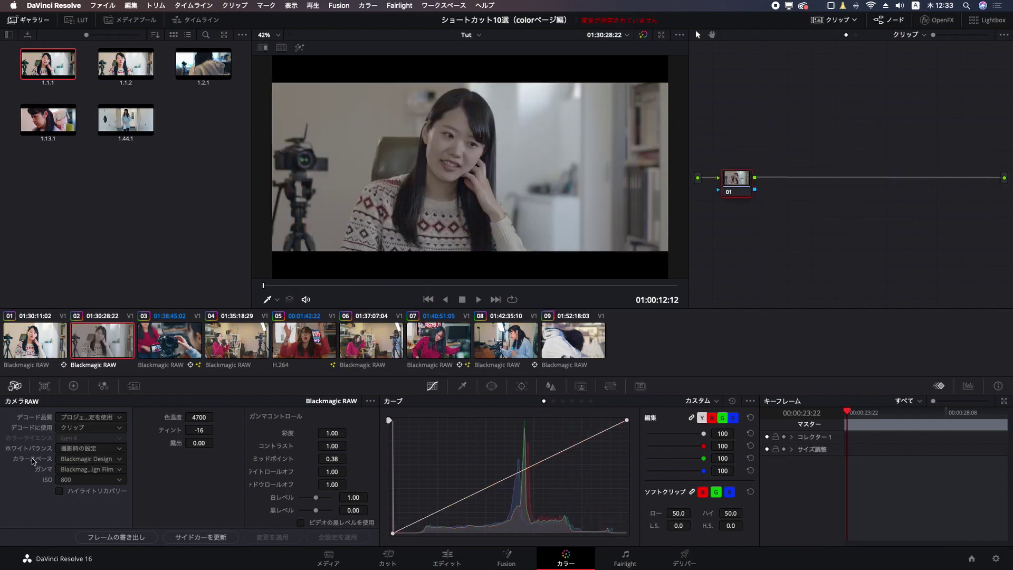
Reapply clip 01's grade to clip 02, then reset clip 02's grade again
left_click(89, 469)
left_click(97, 472)
left_click(40, 344)
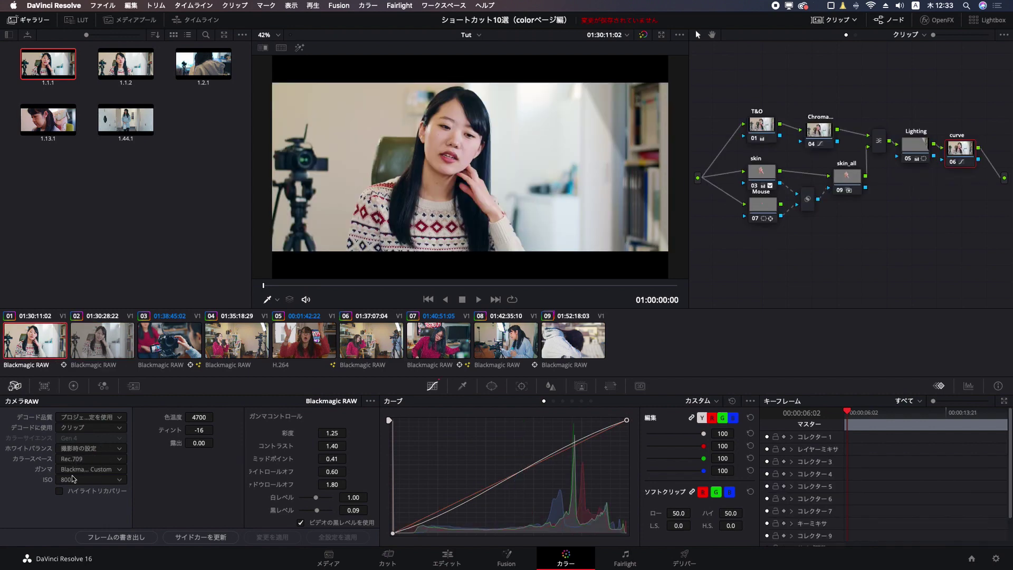
left_click(87, 337)
key("ctrl+v")
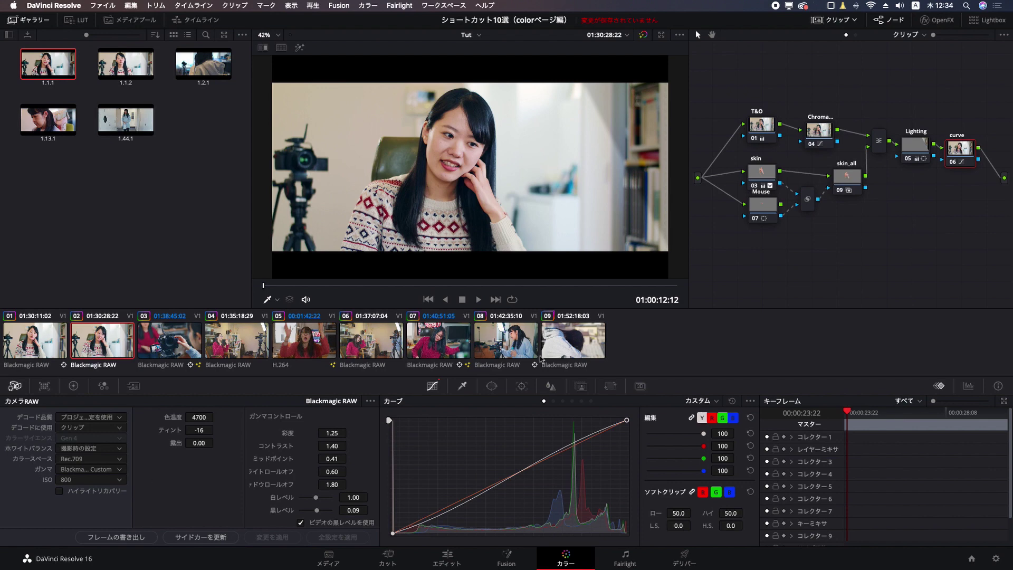
key("super+Home")
Select clip 01 and toggle the Gallery stills panel off and on
left_click(45, 350)
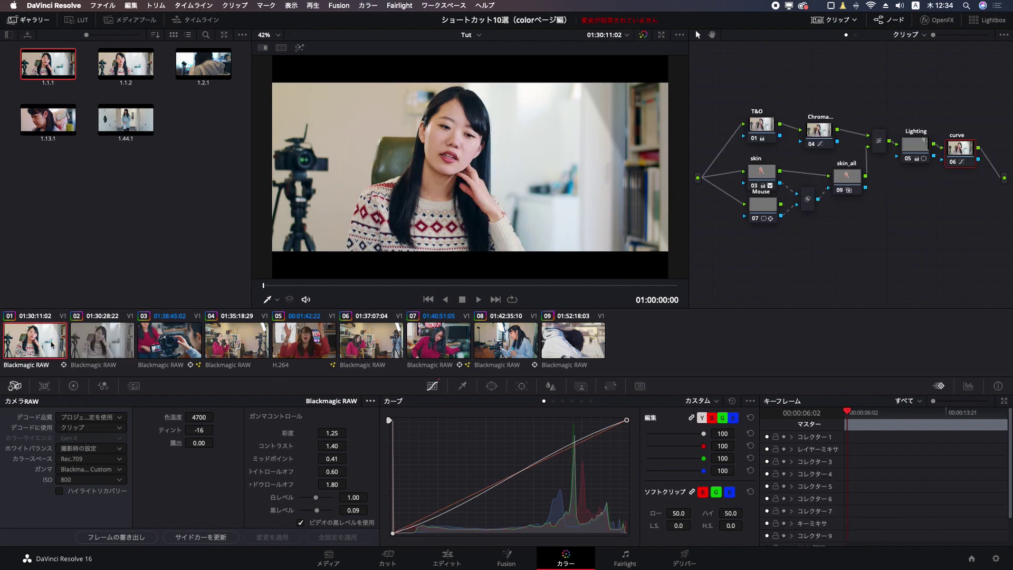
left_click(35, 20)
left_click(36, 20)
left_click(36, 20)
left_click(36, 20)
left_click(36, 20)
left_click(36, 20)
Enable keeping Camera RAW settings when copying grades from the gallery
right_click(161, 197)
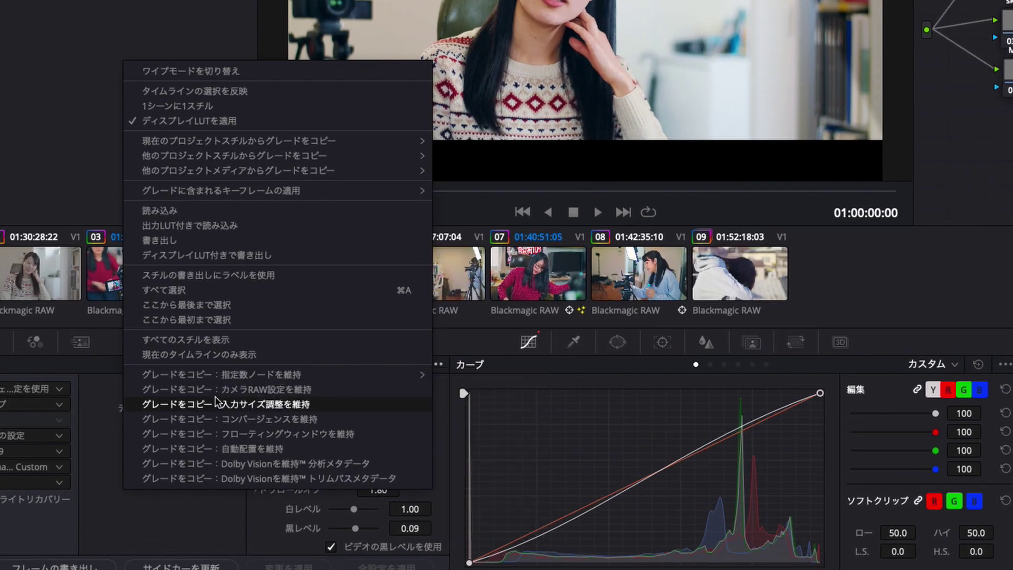
left_click(254, 389)
right_click(137, 125)
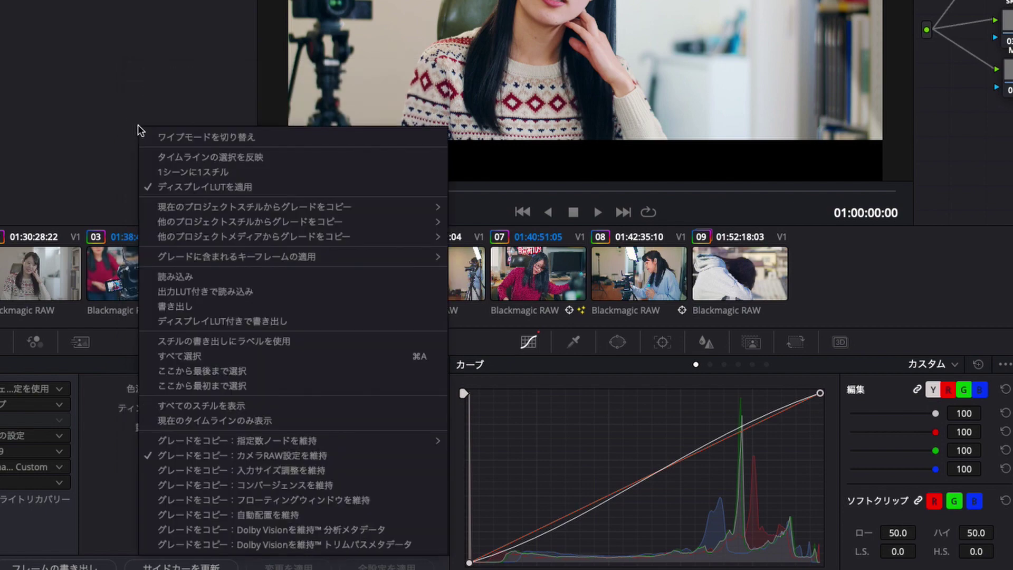
left_click(129, 142)
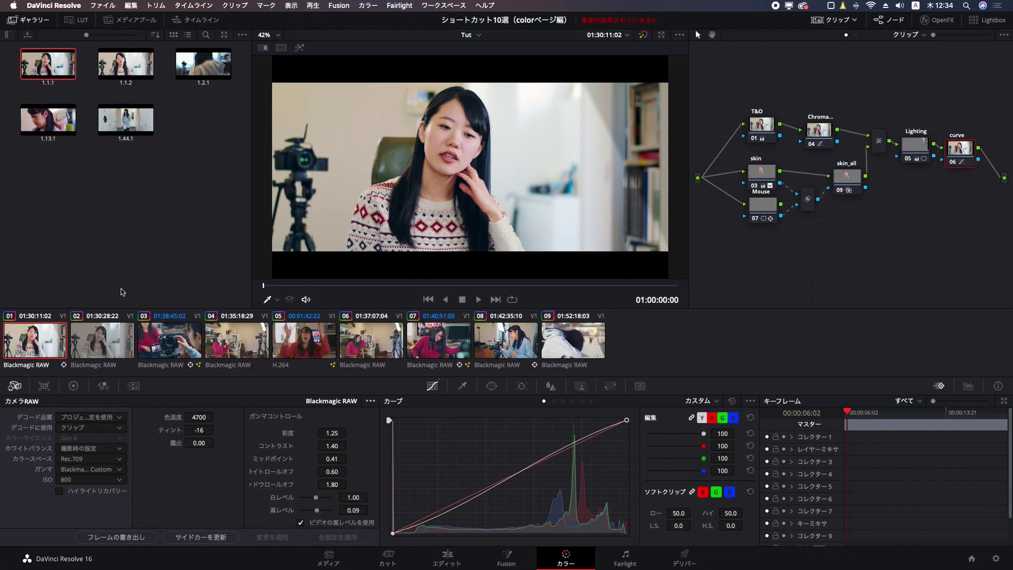
Select clip 02, check its options, and confirm the Camera RAW setting in the gallery
left_click(102, 341)
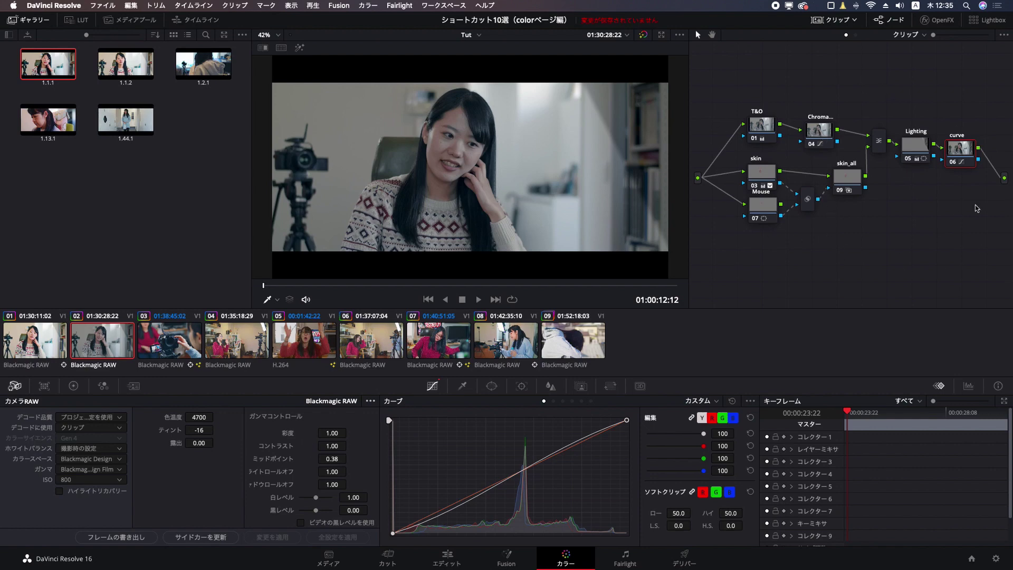
right_click(92, 340)
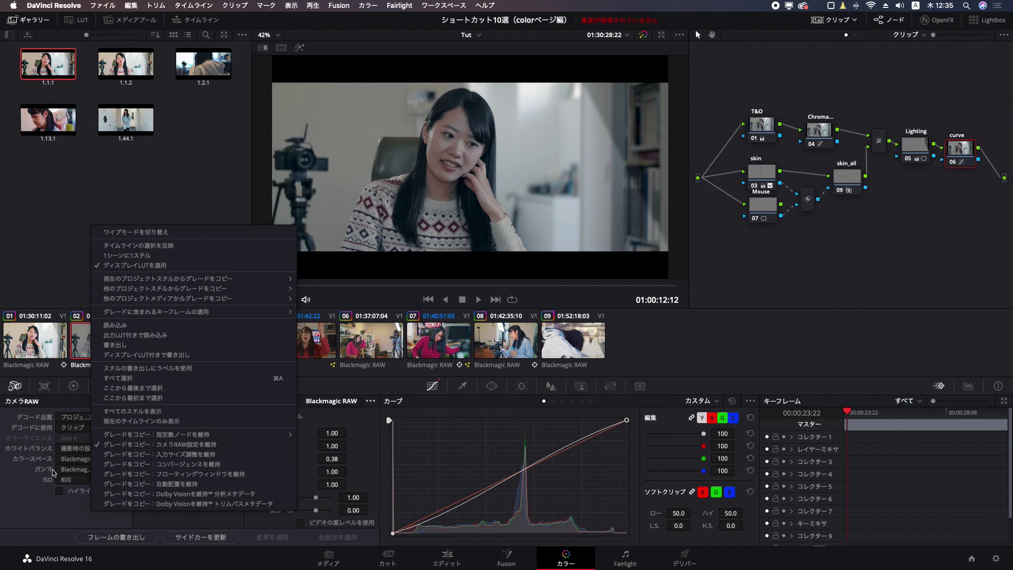
left_click(41, 455)
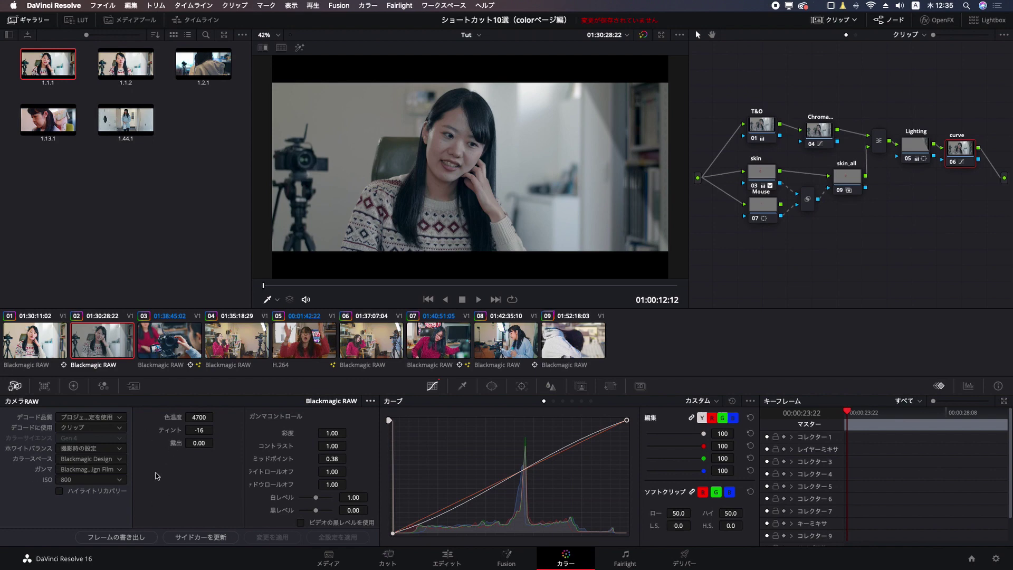
right_click(167, 241)
left_click(237, 457)
Apply the gallery still's grade to clip 02 from the Color menu, then select clip 01
left_click(369, 5)
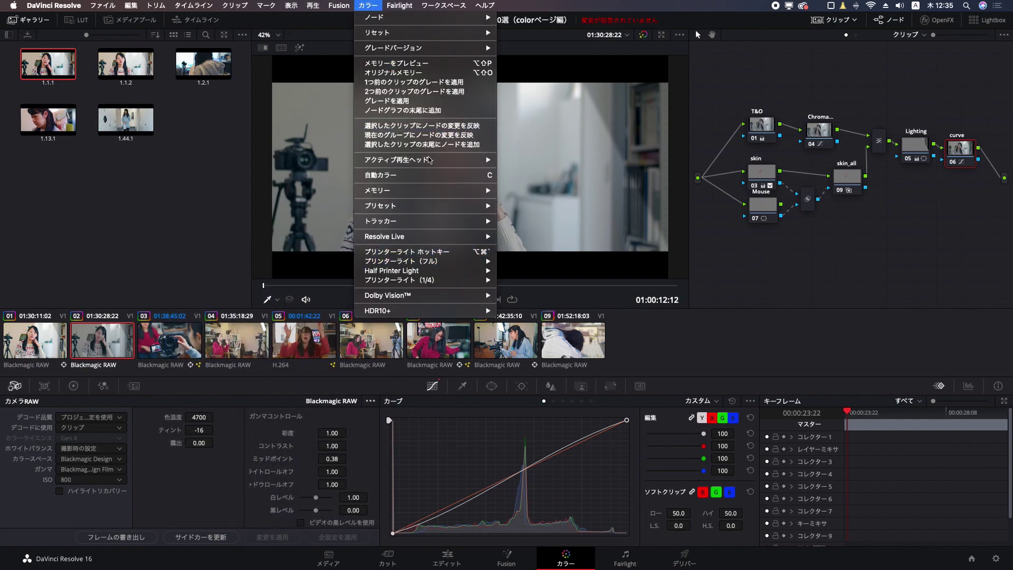
left_click(417, 100)
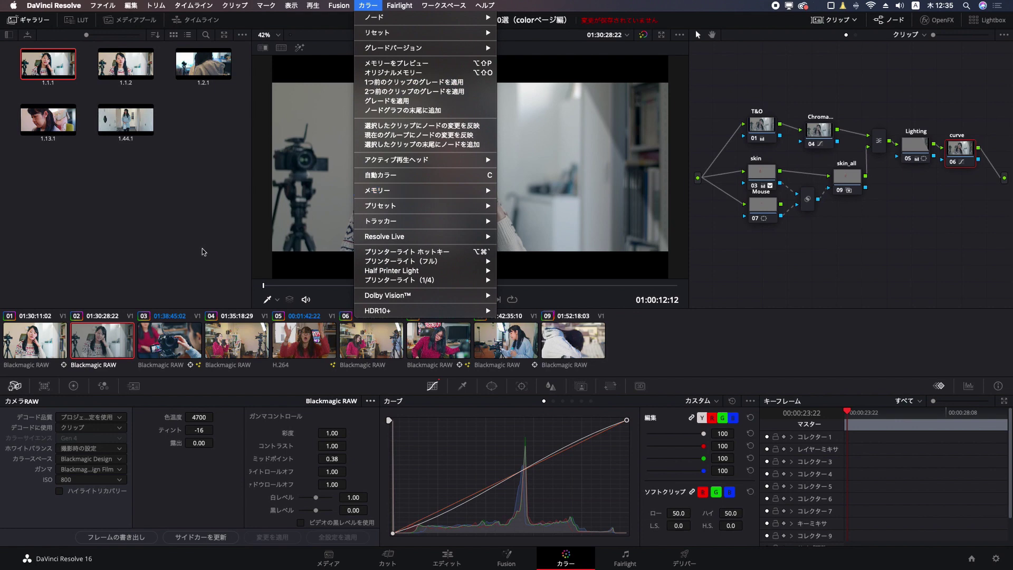
right_click(131, 246)
key("Escape")
left_click(37, 336)
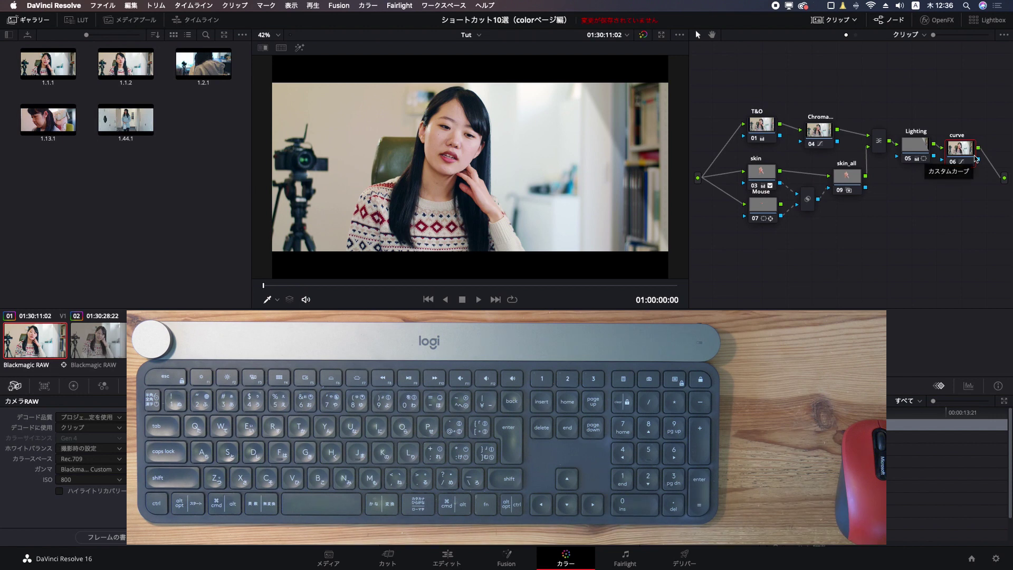
Toggle the curve and Lighting nodes with Cmd+D, then all nodes off and on with Opt+D
key("super+d")
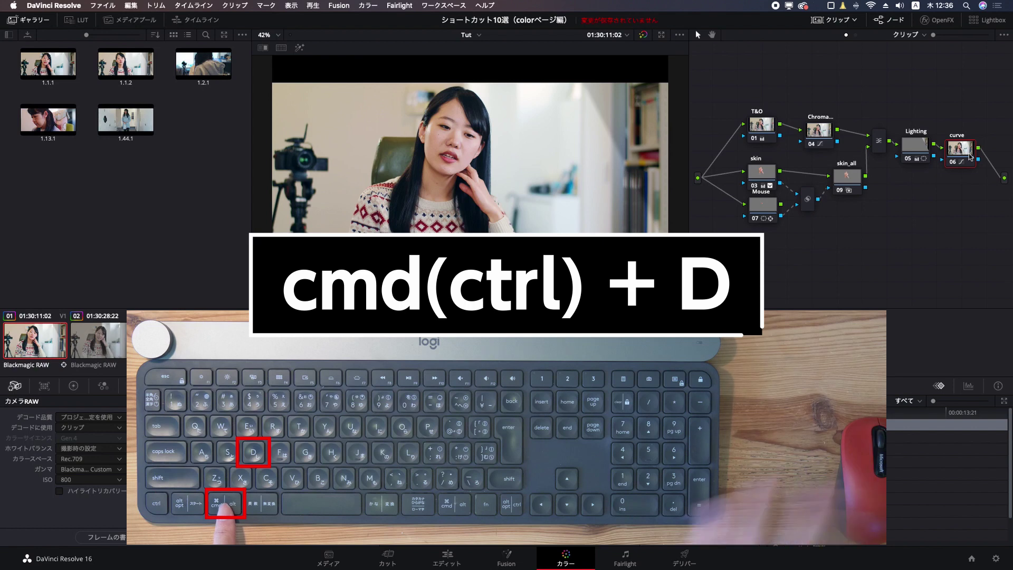
key("super+d")
key("super+d")
left_click(918, 150)
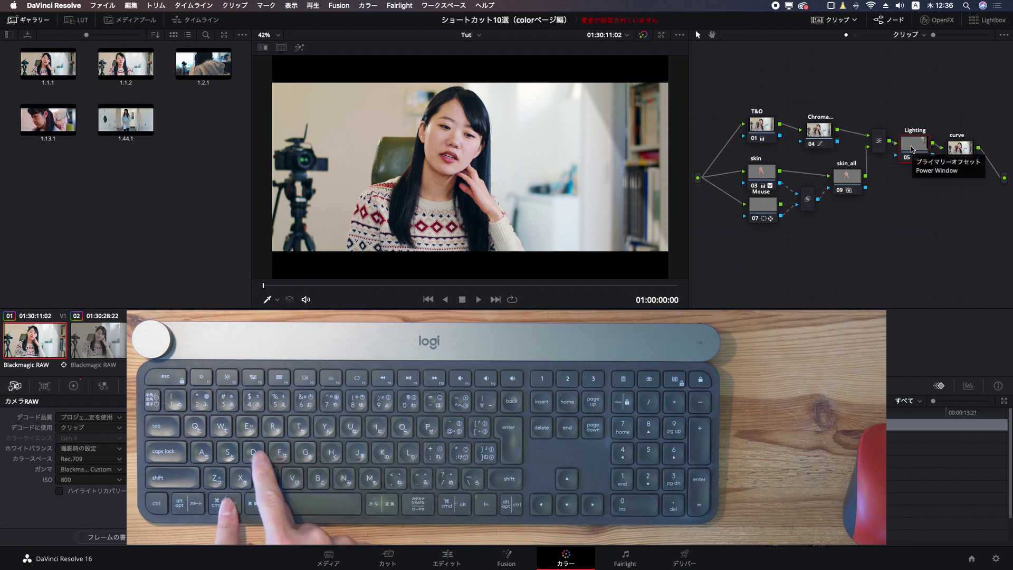
key("super+d")
key("super+d")
key("super+d")
key("super+d")
key("super+d")
key("super+d")
key("super+d")
key("super+d")
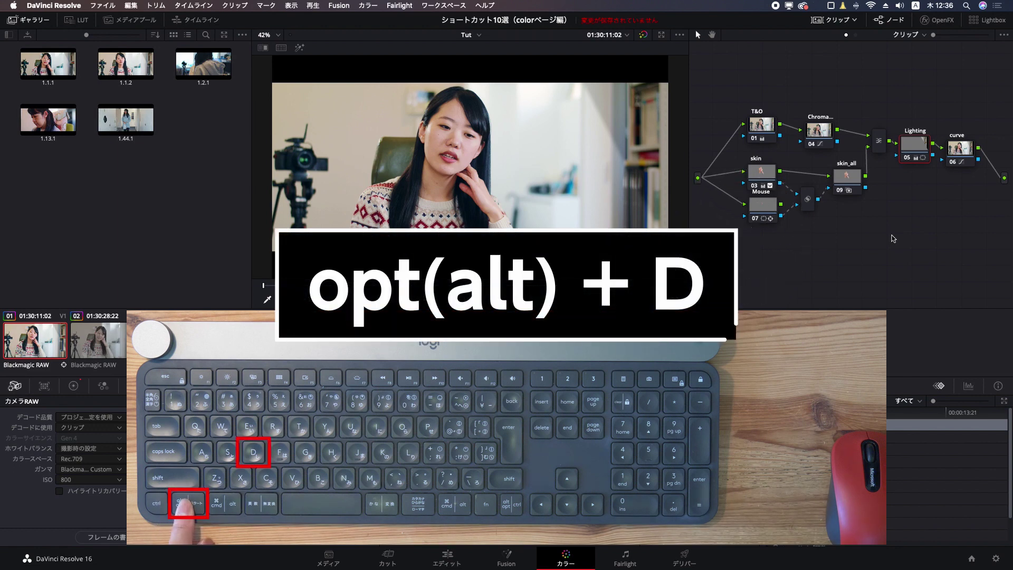
key("alt+d")
key("alt+d")
key("alt+d")
key("alt+d")
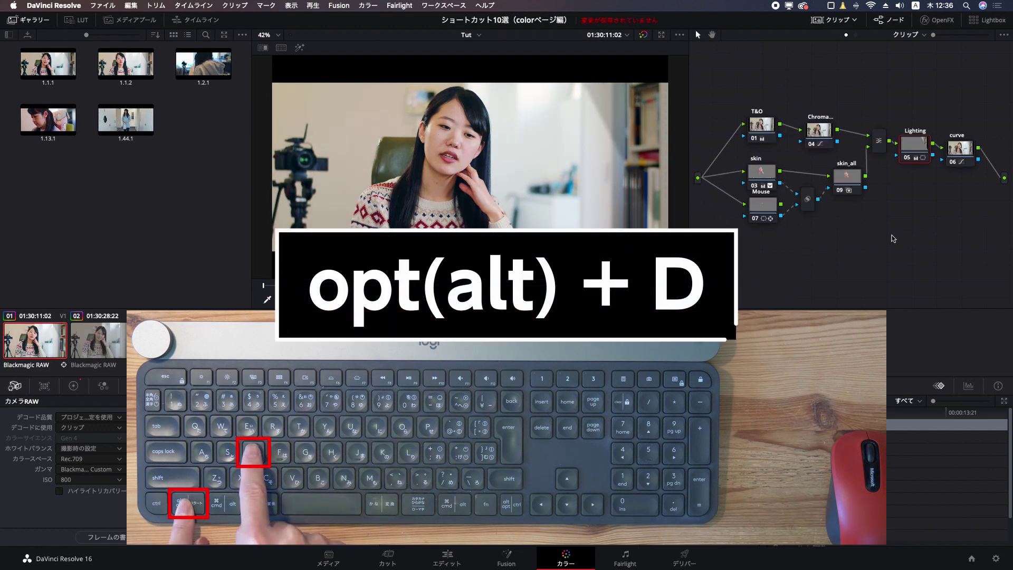
key("alt+d")
key("alt+d")
key("alt+d")
key("alt+d")
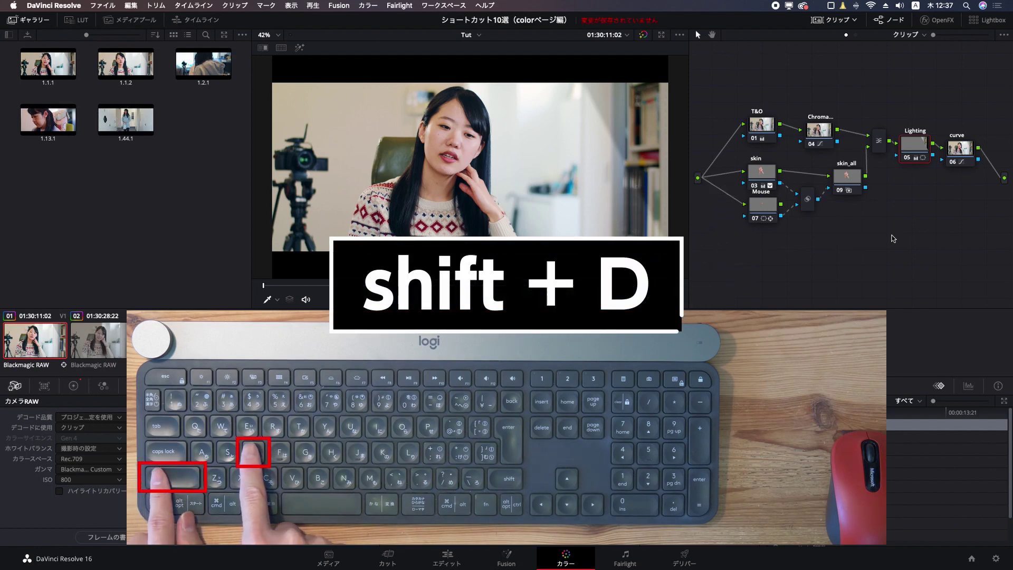
Bypass and restore clip 01's grading with Shift+D, then test the bypass on the Edit page
key("shift+d")
key("shift+d")
key("shift+d")
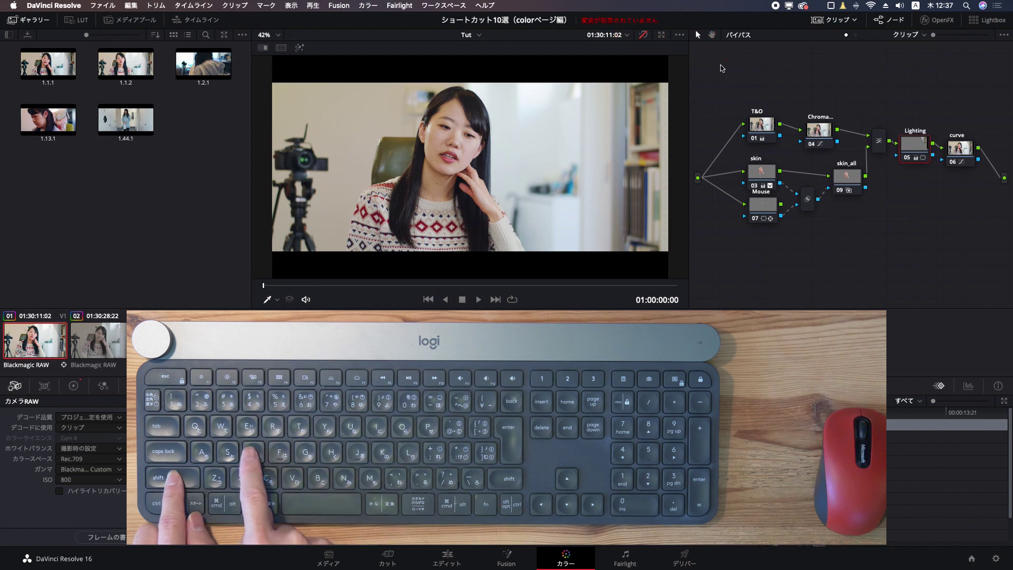
key("shift+d")
key("alt+d")
key("alt+d")
key("alt+d")
key("alt+d")
key("alt+d")
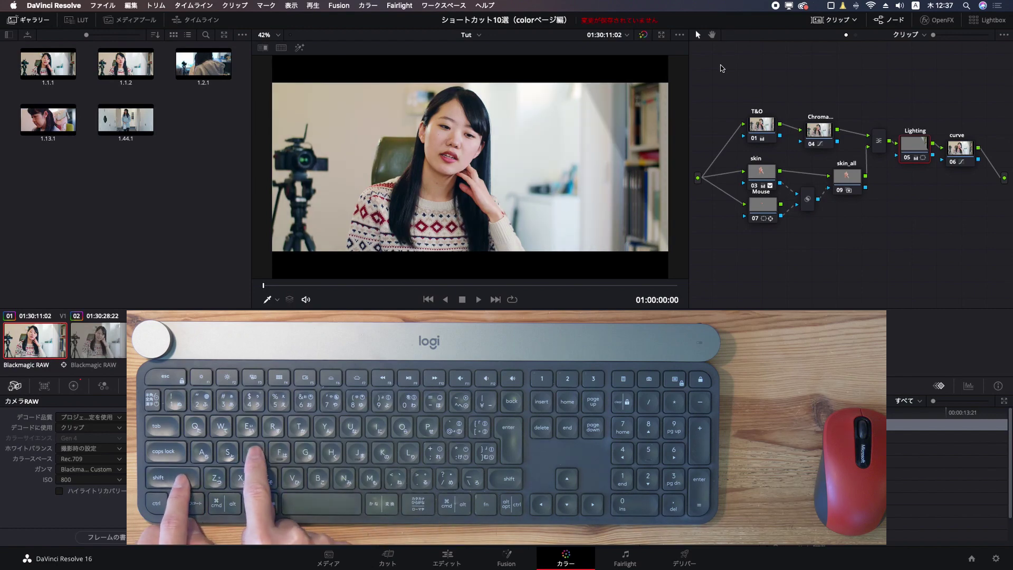
left_click(448, 557)
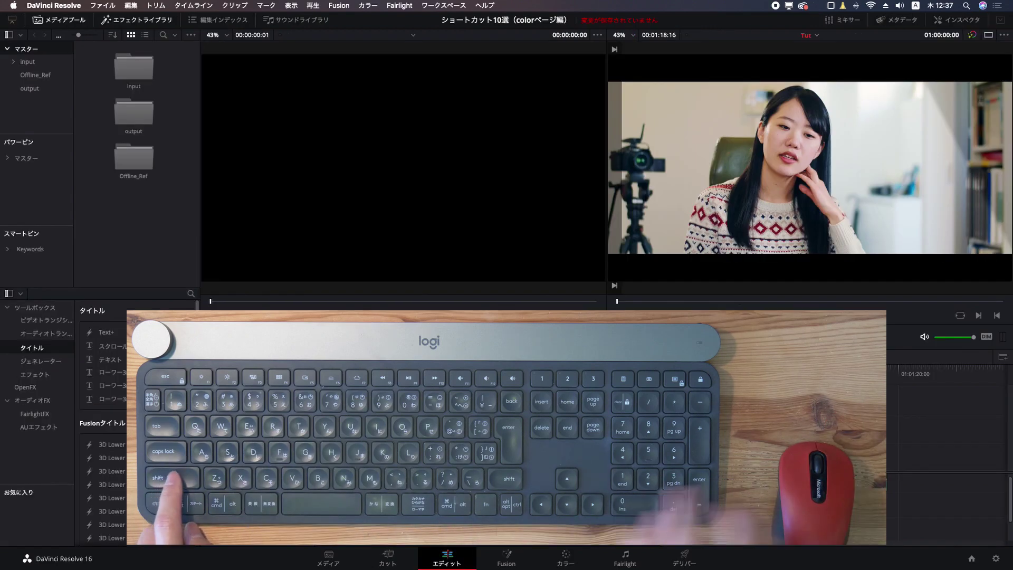
key("shift+d")
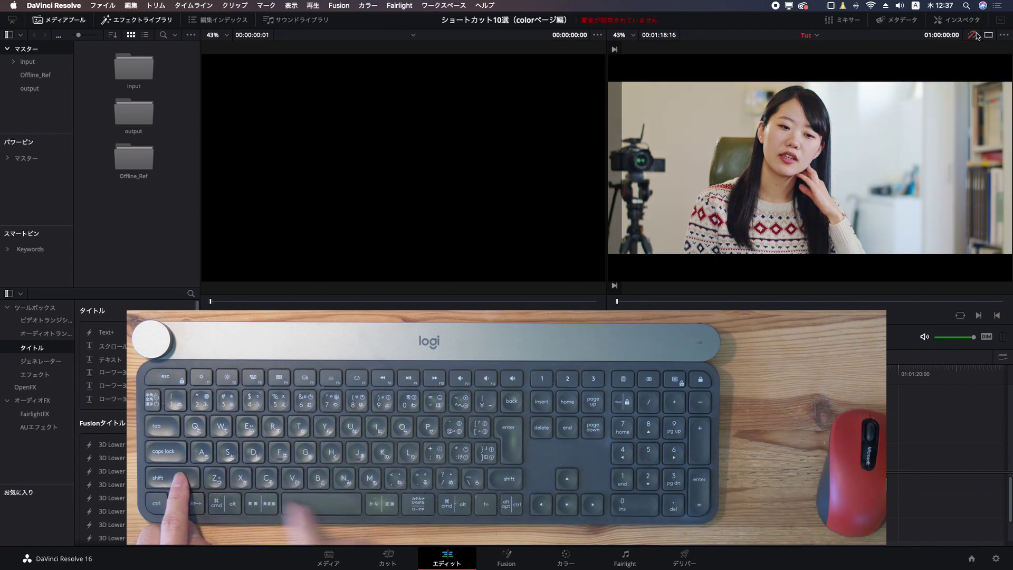
key("shift+d")
key("shift+d")
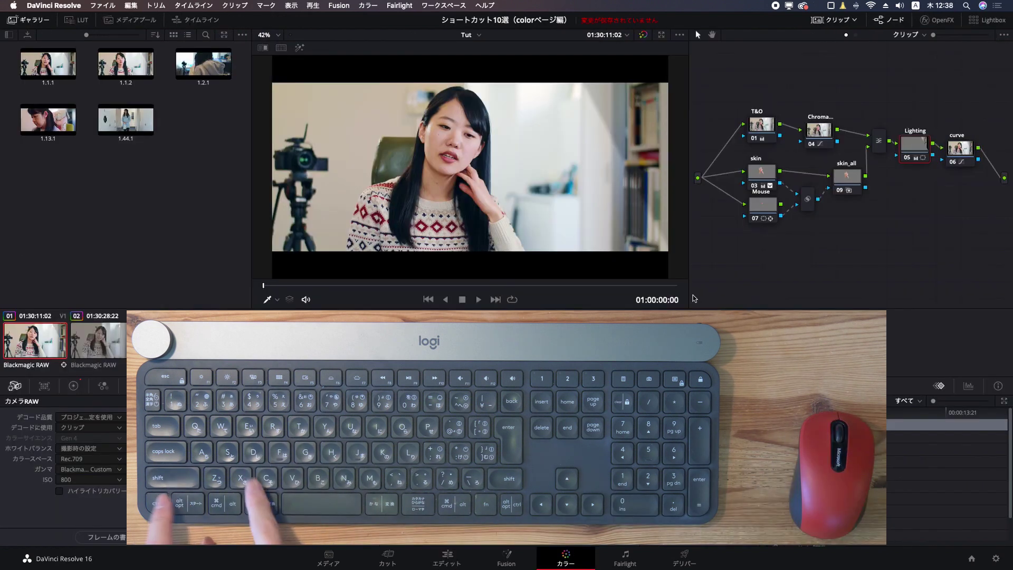
Toggle nodes and bypass, reset clip 01's entire grade with Cmd+Home, then undo the reset
key("alt+d")
key("shift+d")
key("shift+d")
key("shift+d")
key("shift+d")
key("shift+d")
key("shift+d")
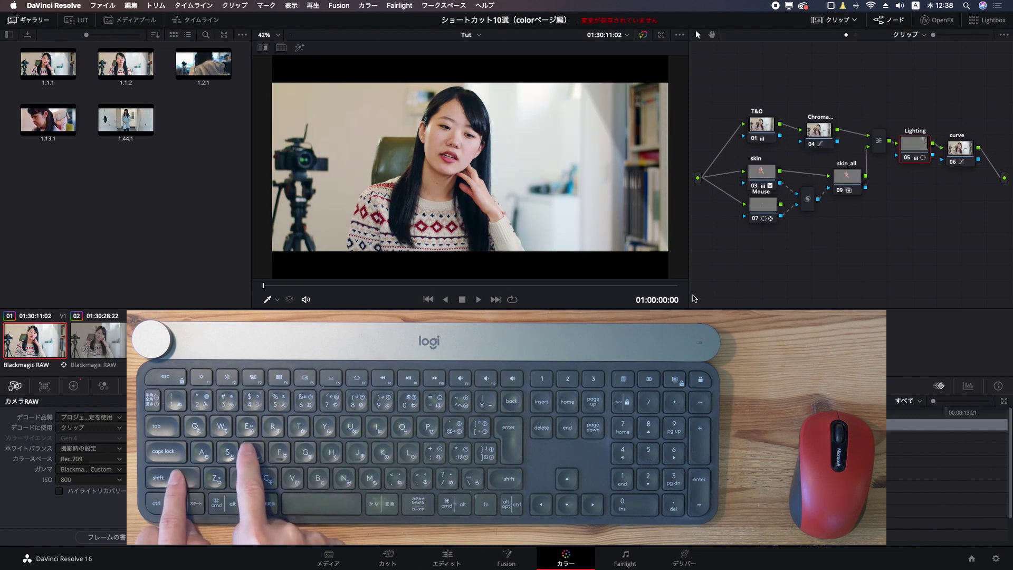
key("alt+d")
key("alt+d")
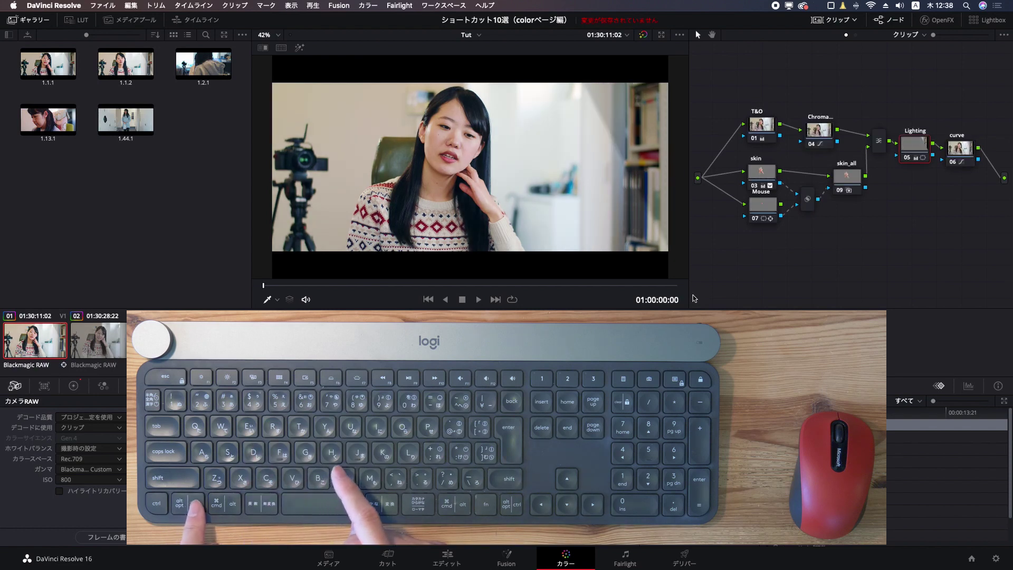
key("alt+d")
key("alt+d")
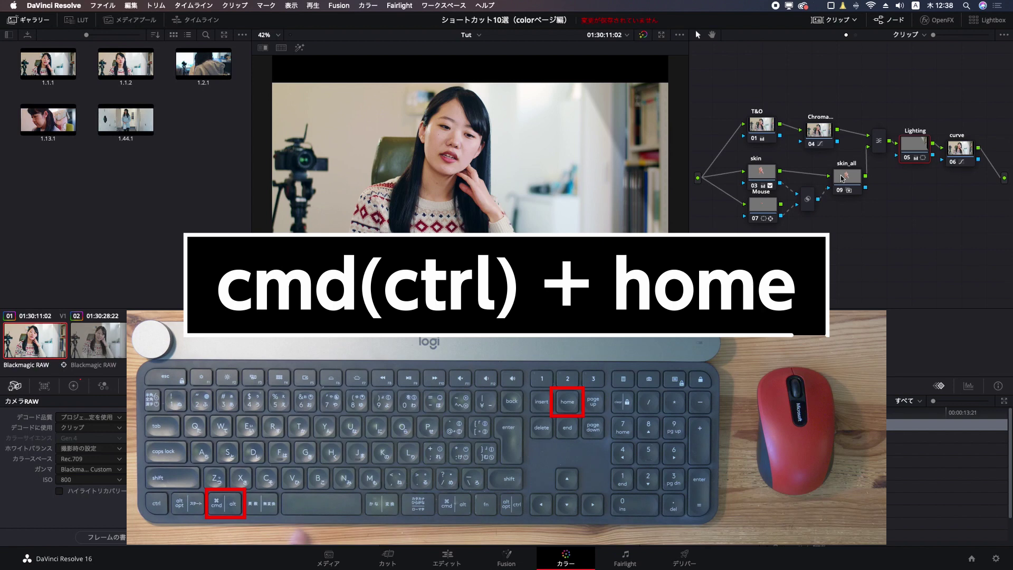
key("super+Home")
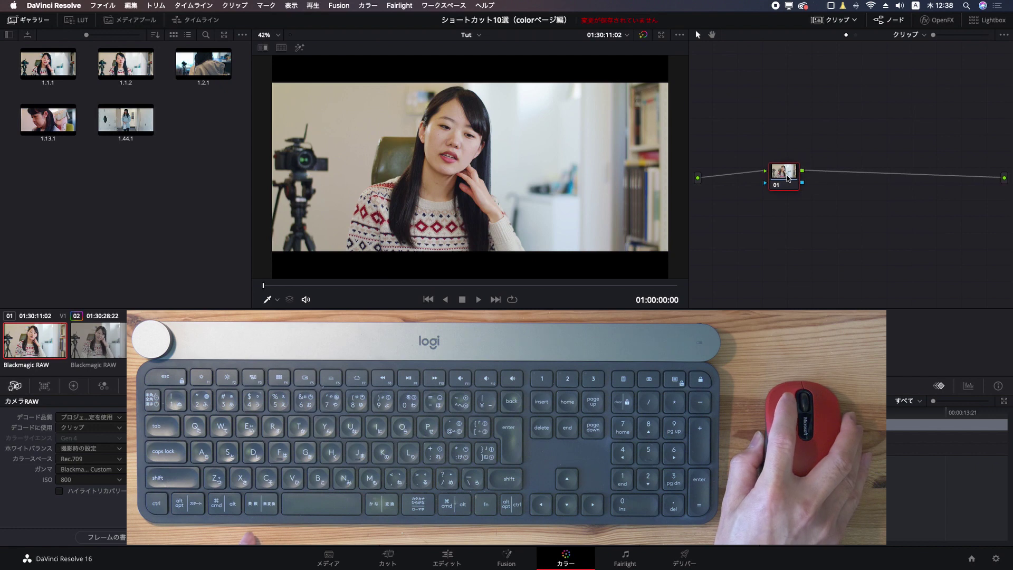
key("super+z")
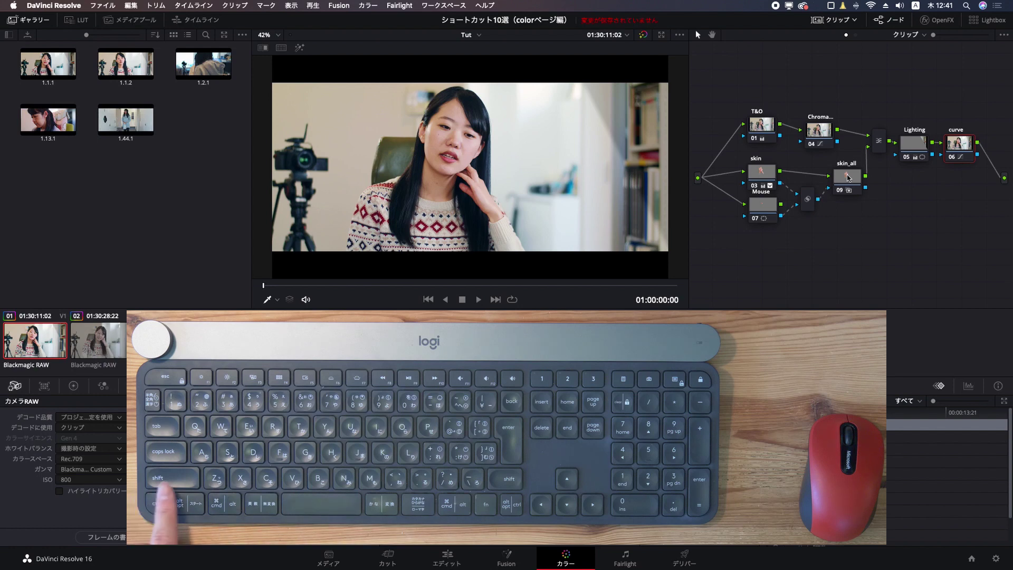
Reset only the curve node with Shift+Home, then select clip 02
key("shift+Home")
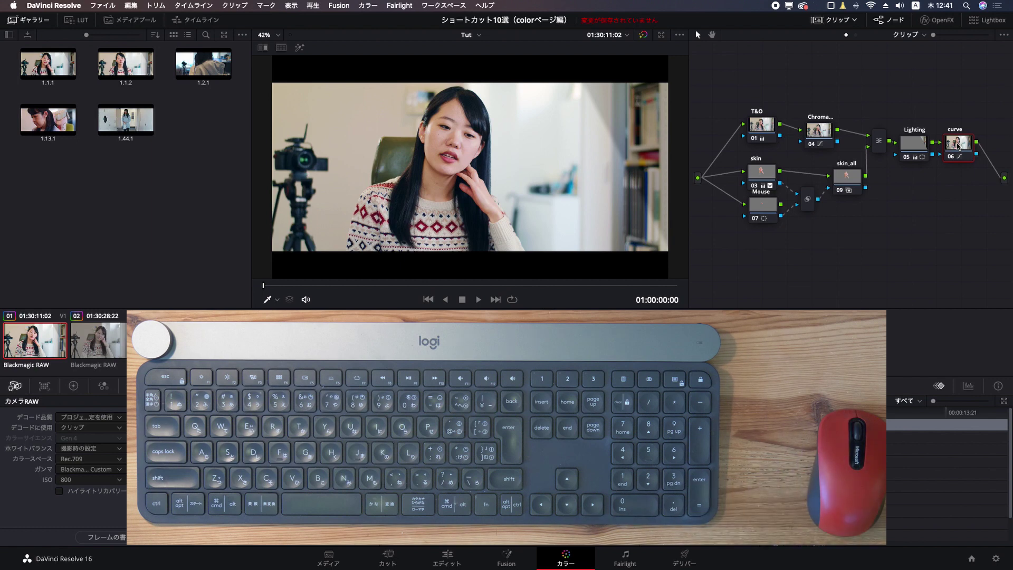
key("shift+Home")
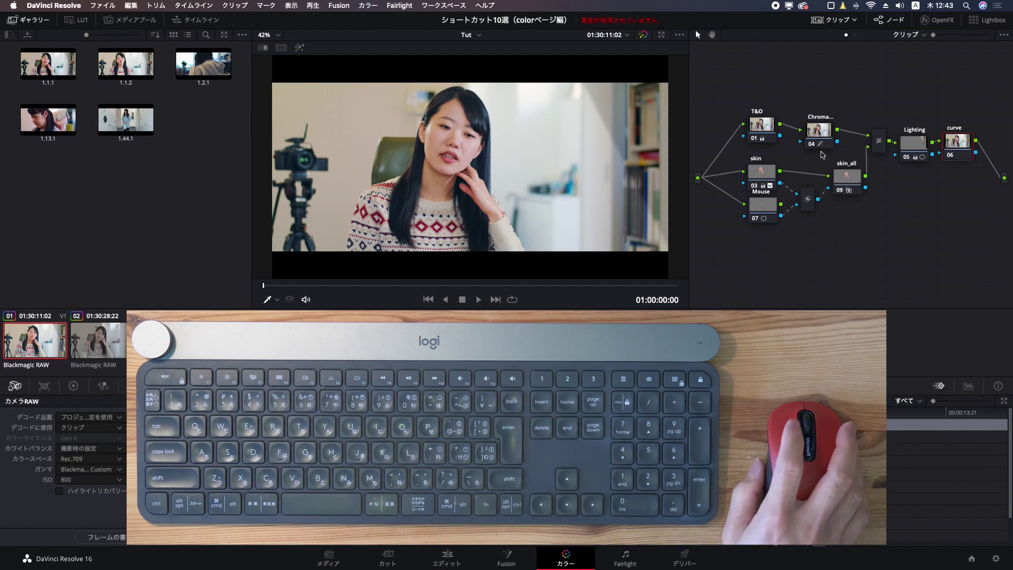
left_click(98, 340)
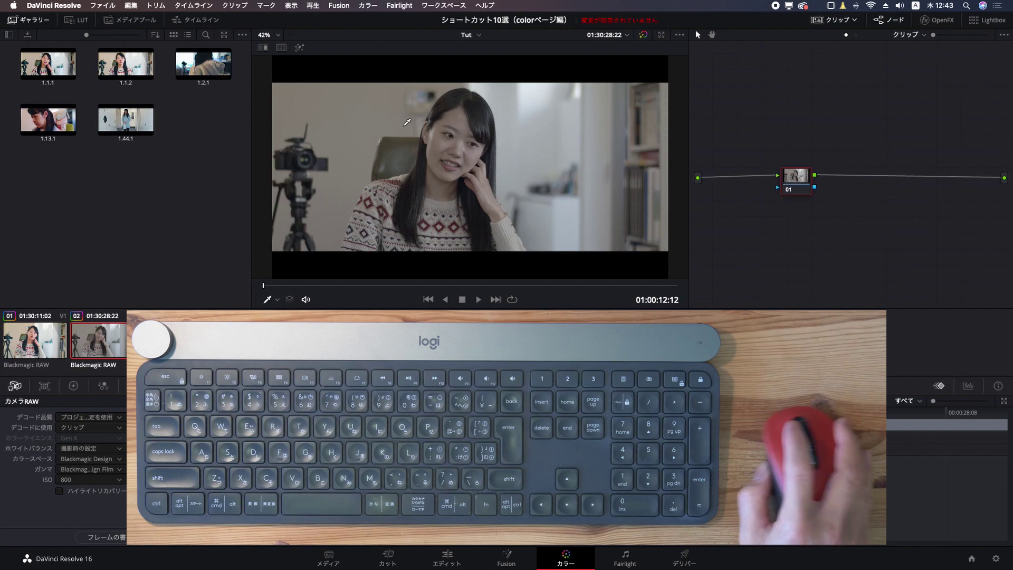
Drag SF-MILD-LOG from the SANDFIELD - LOG LUTs onto node 01, then browse its 3D LUT menu
left_click(80, 24)
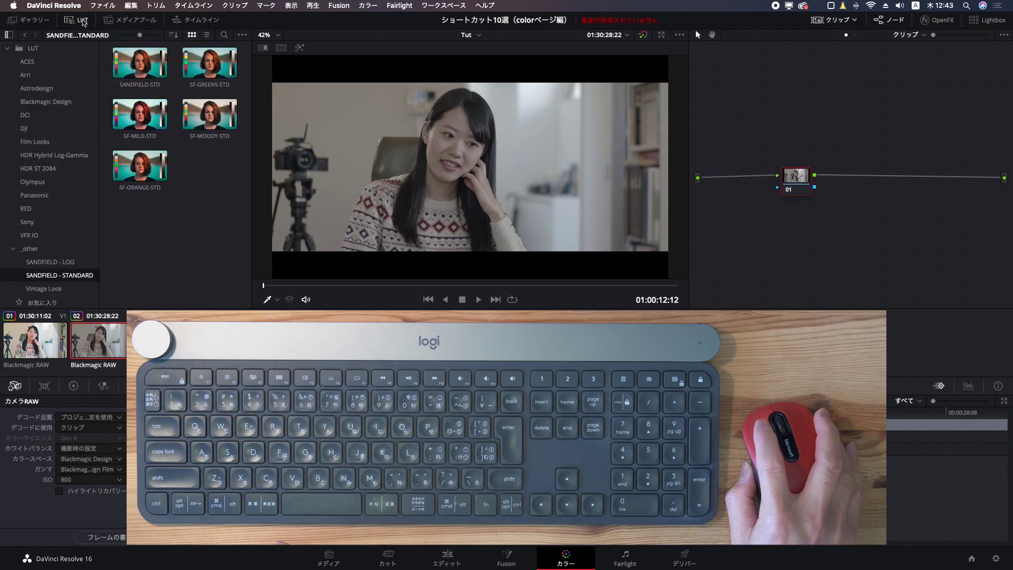
left_click(58, 261)
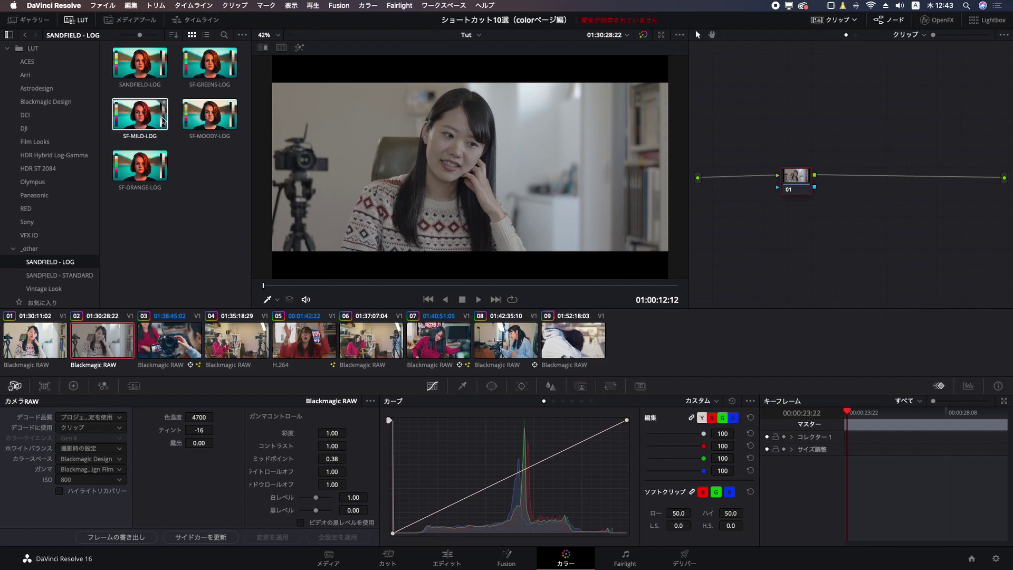
left_click_drag(165, 129, 799, 184)
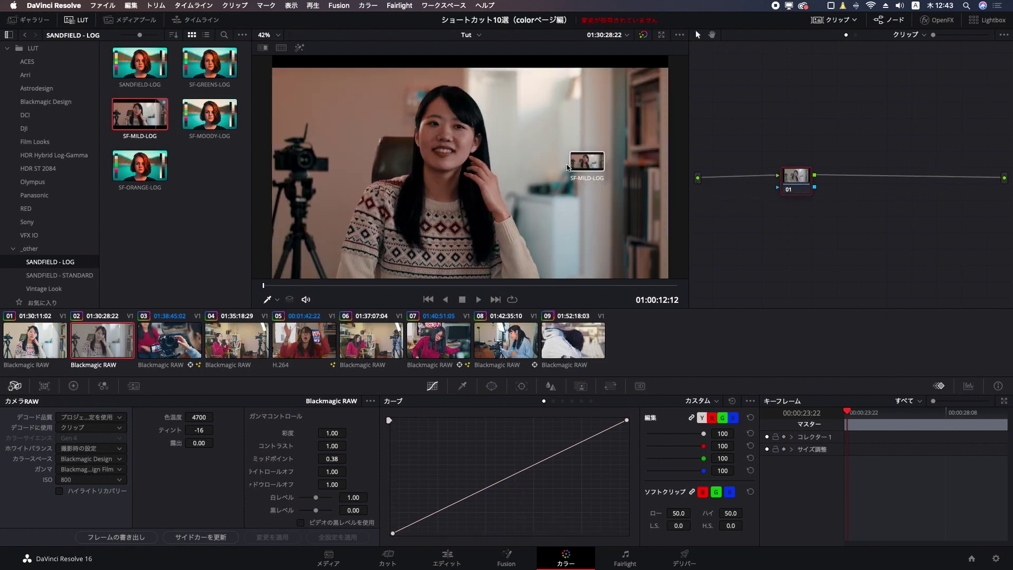
right_click(795, 180)
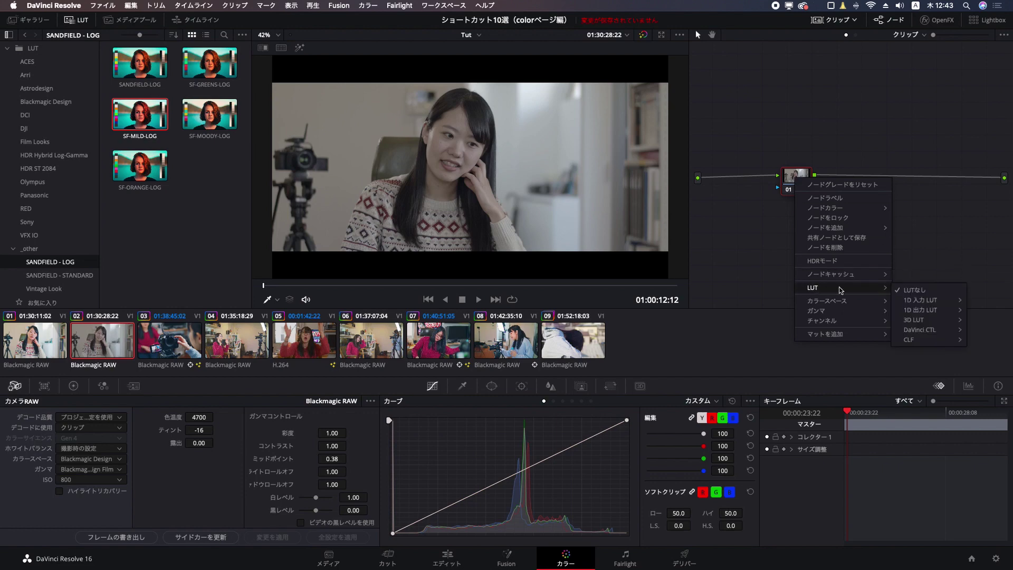
mouse_move(909, 320)
mouse_move(767, 482)
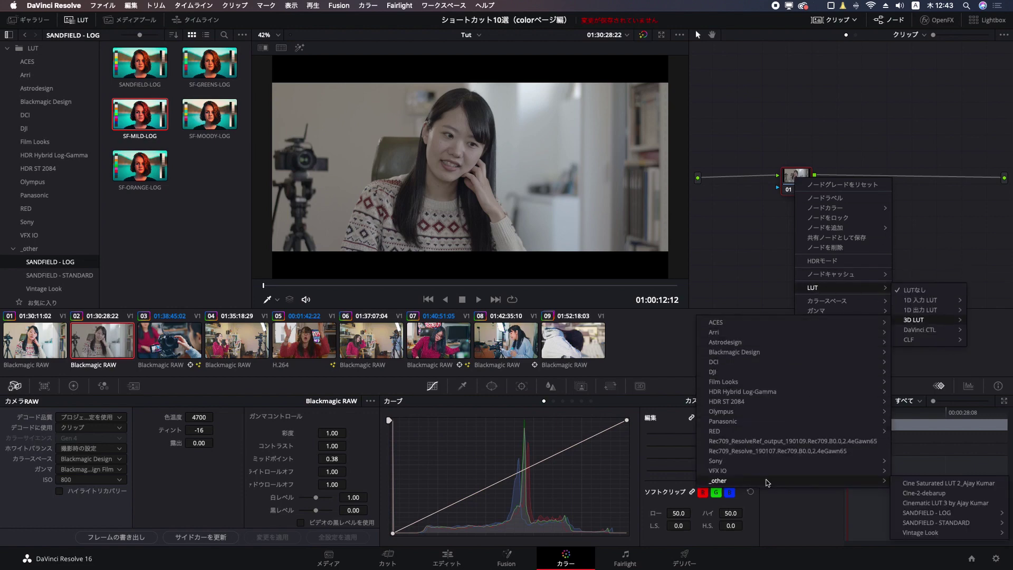
mouse_move(925, 512)
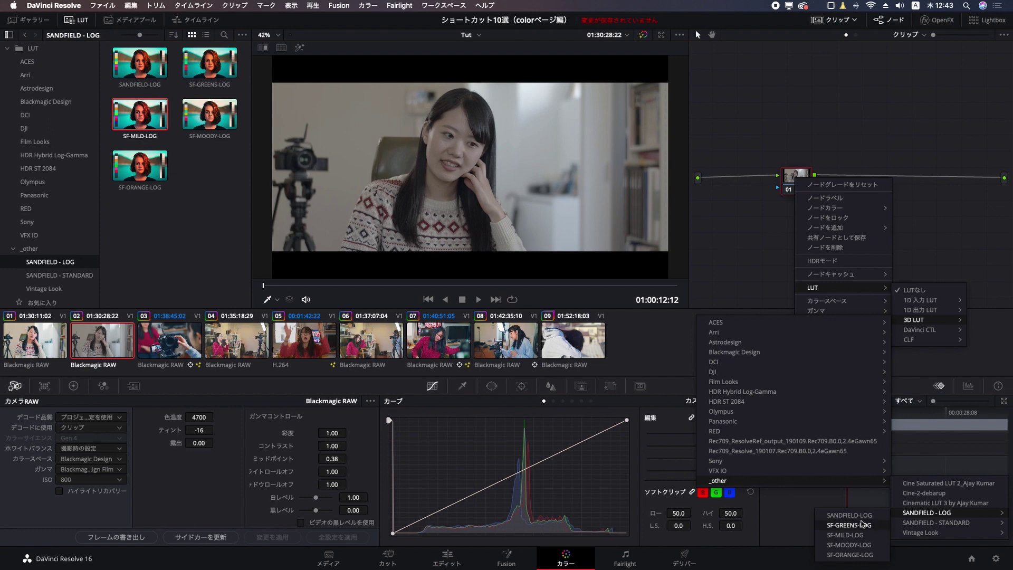